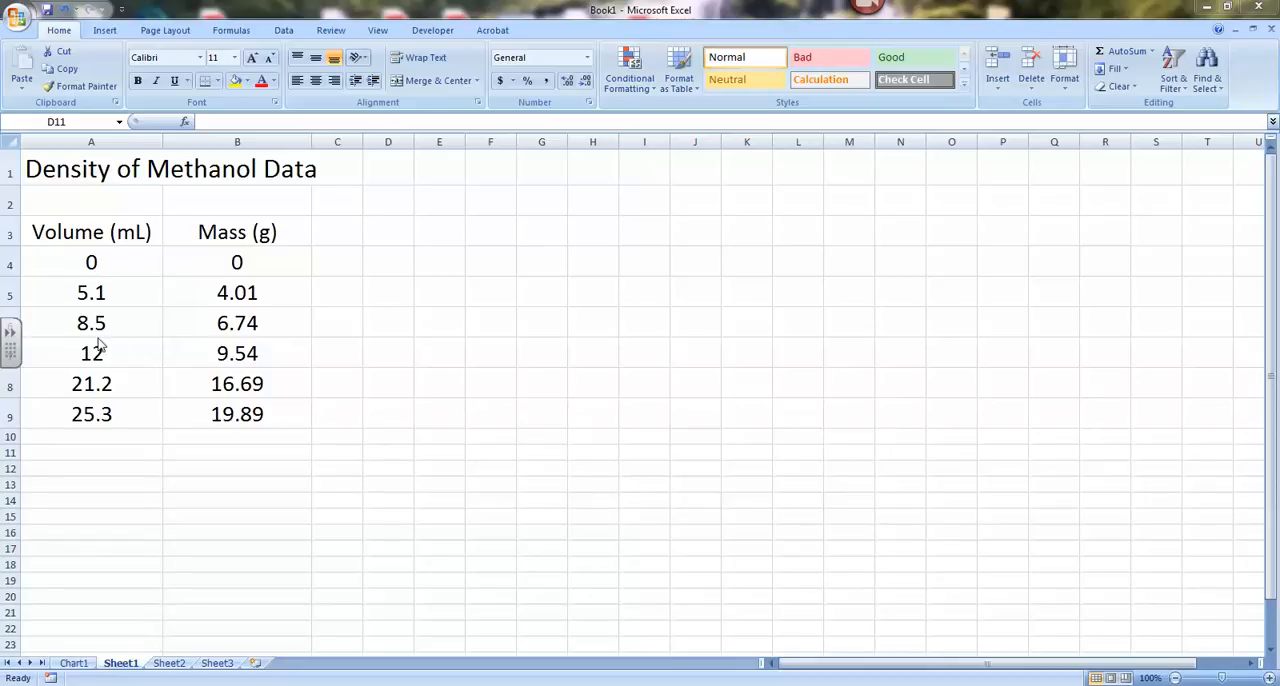
Step: Format the volume values in A4:A9 as Number with 1 decimal place
click(72, 261)
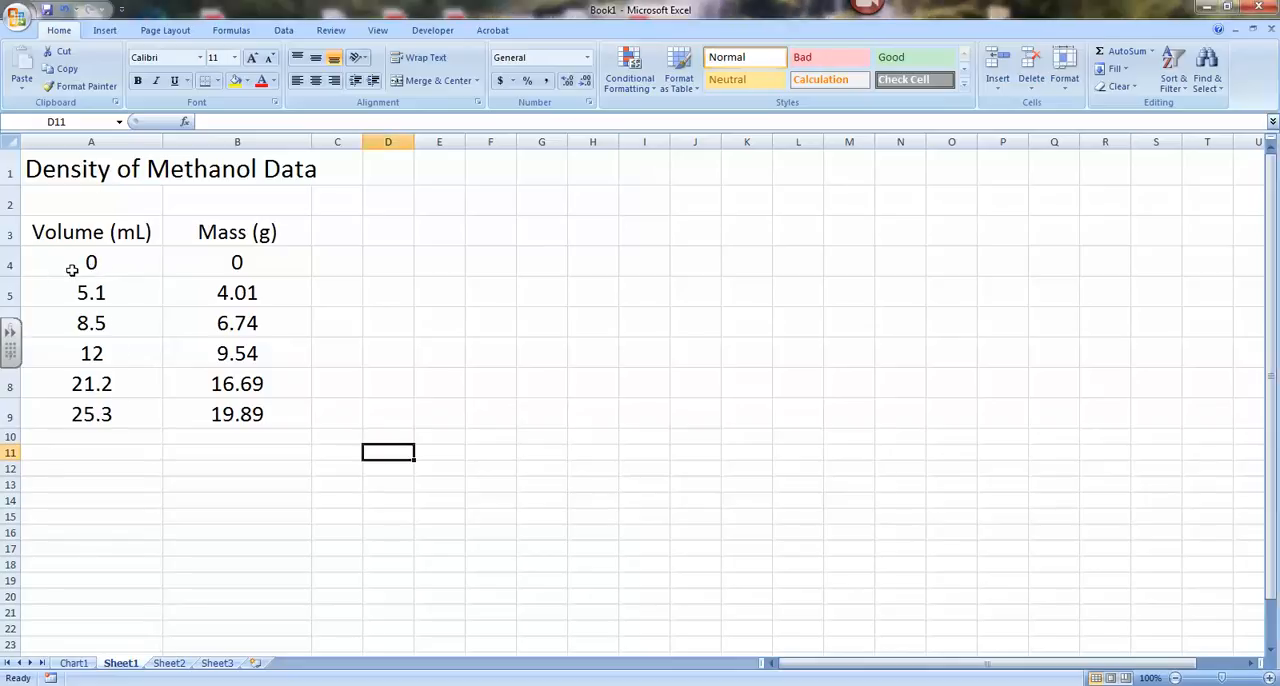
mouse_move(85, 261)
mouse_down()
mouse_move(118, 358)
mouse_move(110, 415)
mouse_move(125, 408)
mouse_up()
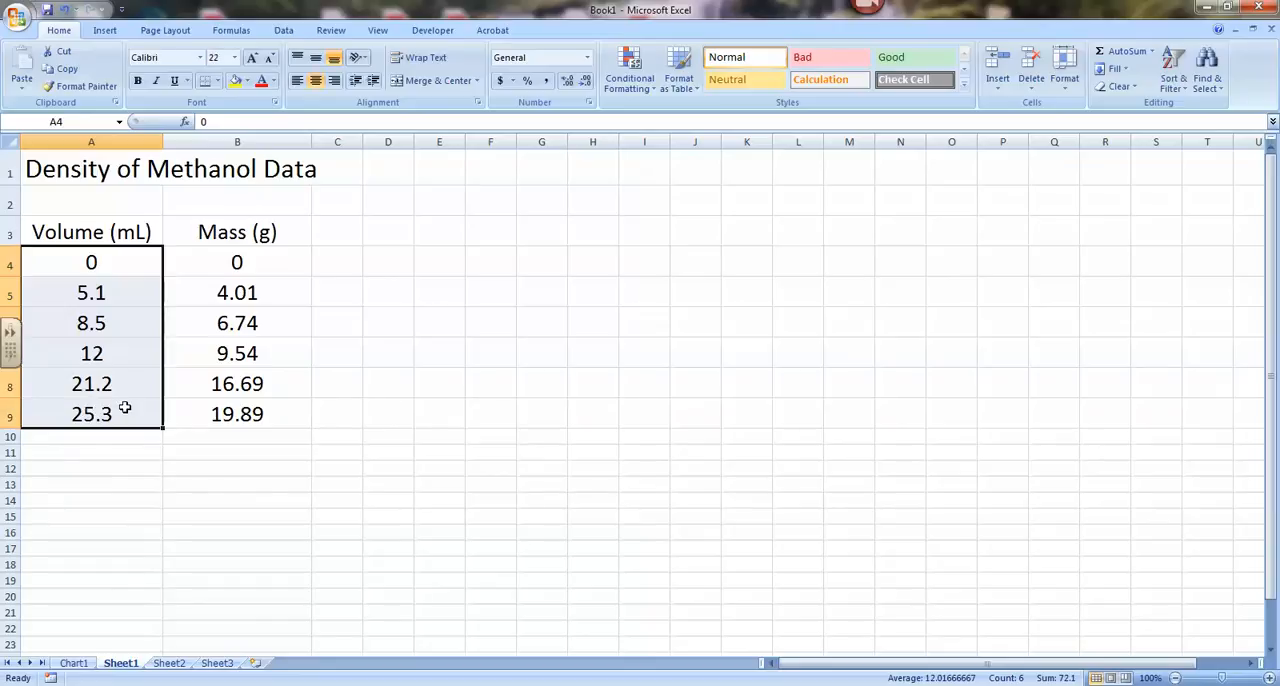
right_click(121, 320)
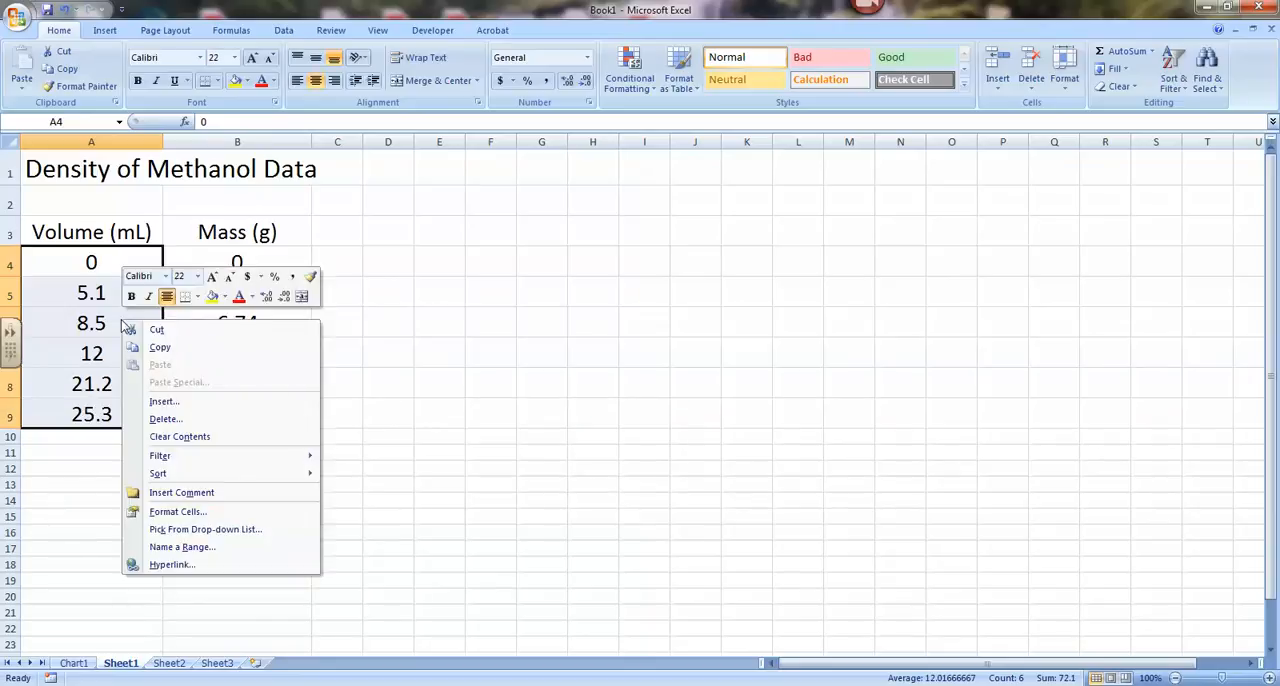
click(190, 514)
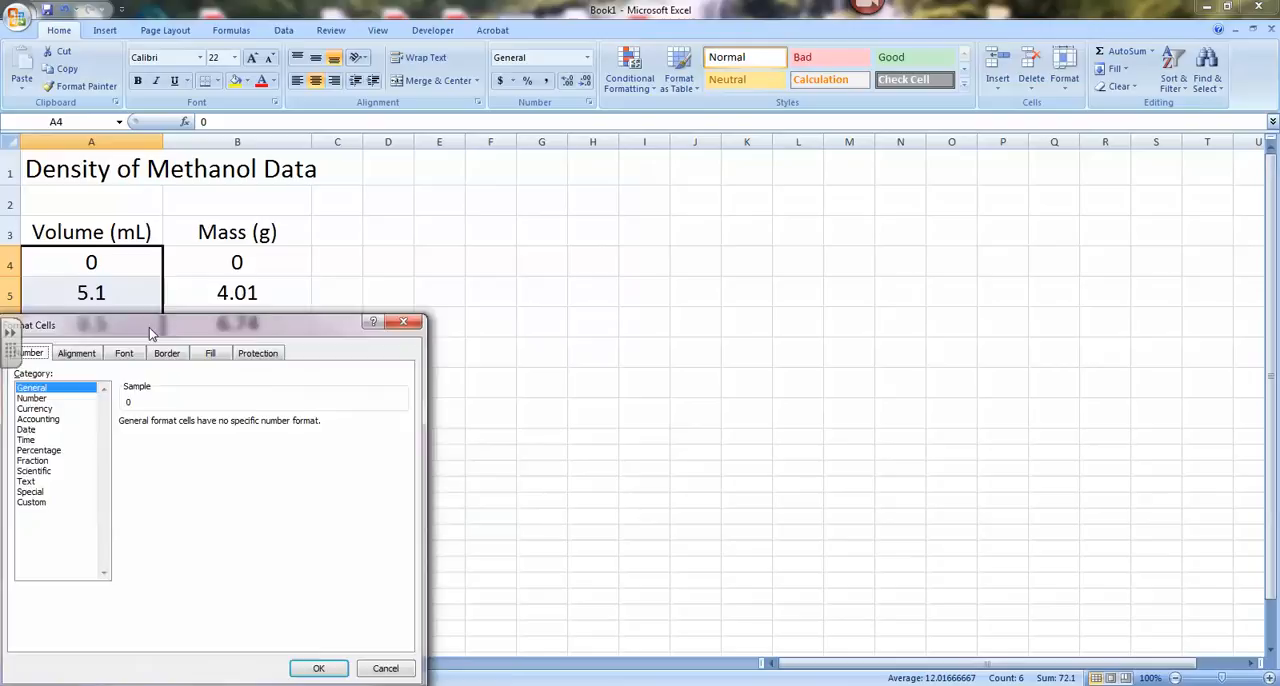
drag(149, 327, 494, 241)
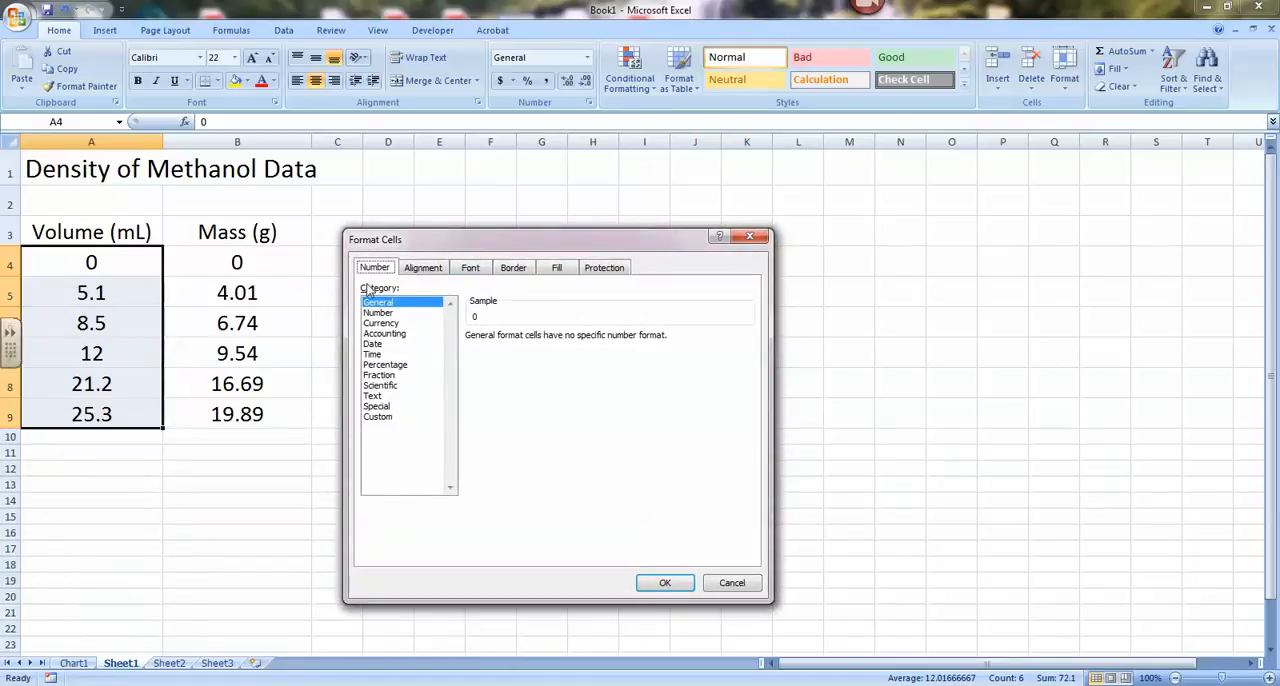
click(379, 313)
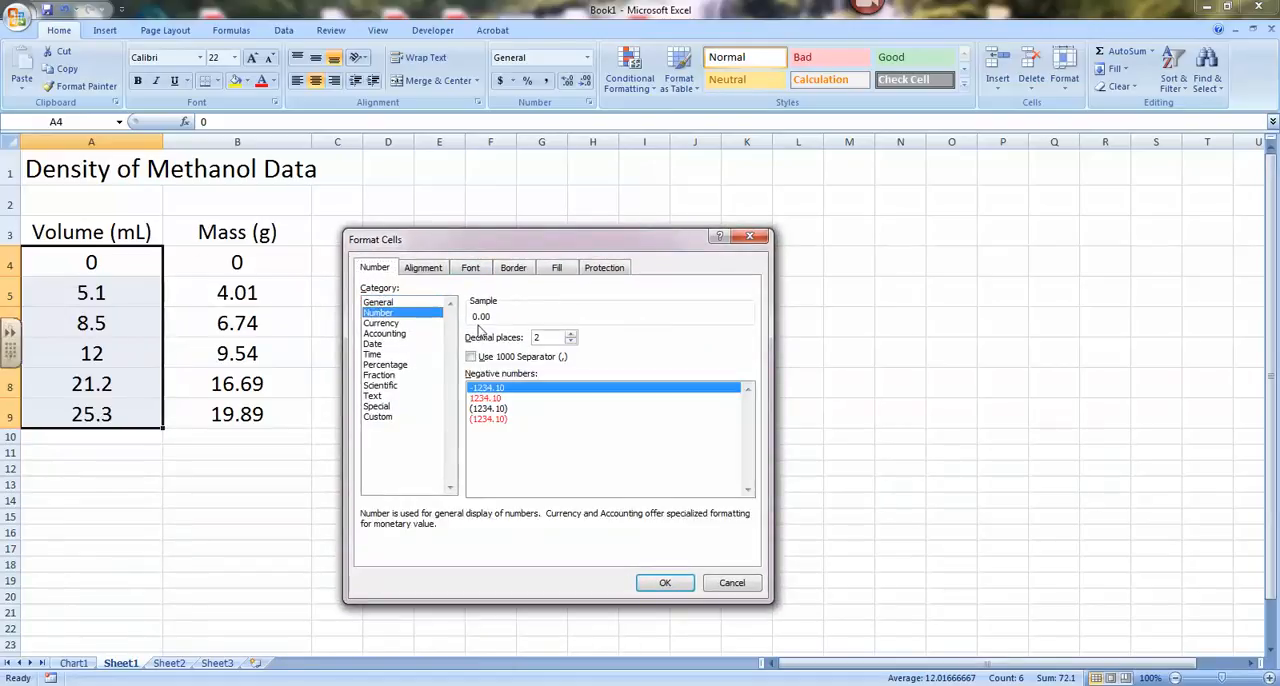
click(570, 342)
click(665, 583)
click(88, 263)
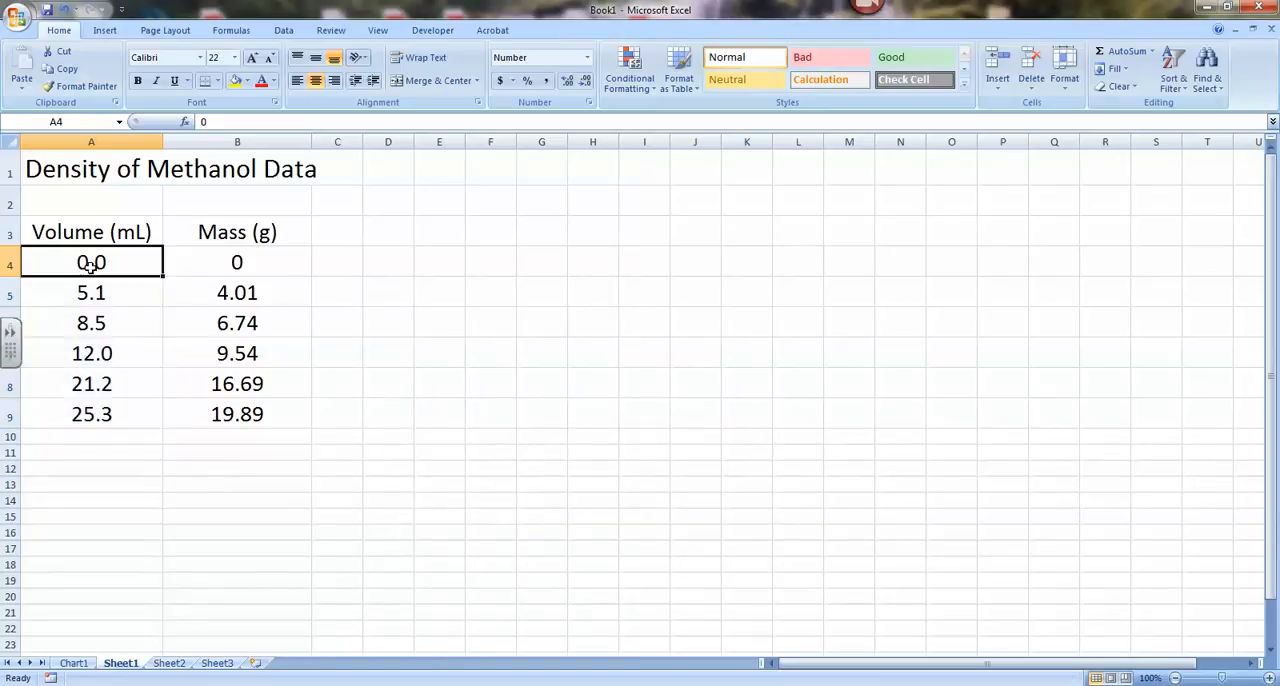
click(113, 352)
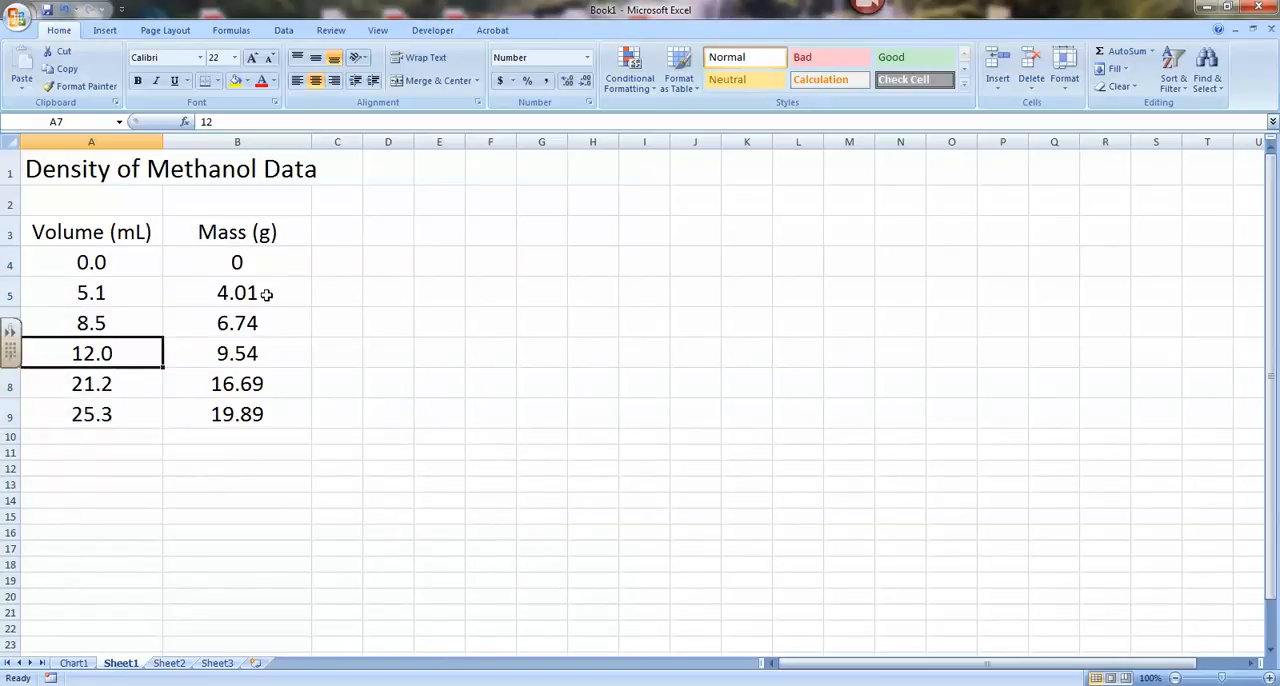
Step: Format the mass values in B4:B9 as Number with 2 decimal places
drag(261, 270, 258, 420)
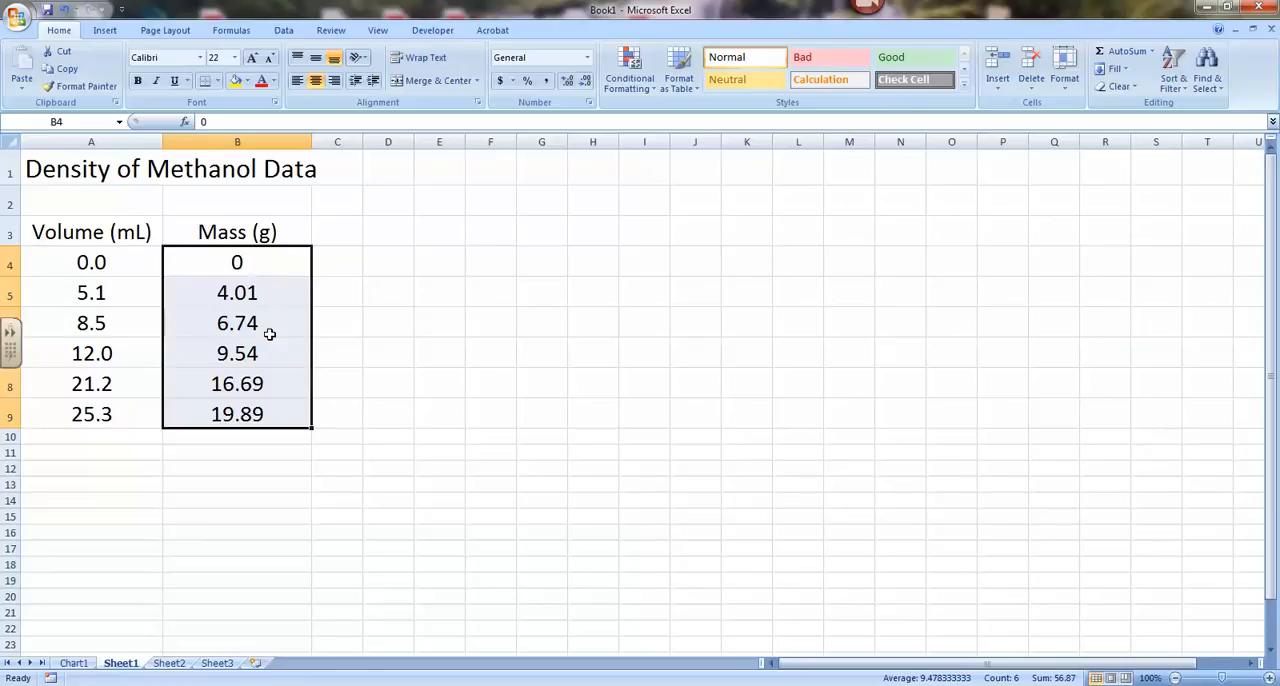
right_click(227, 299)
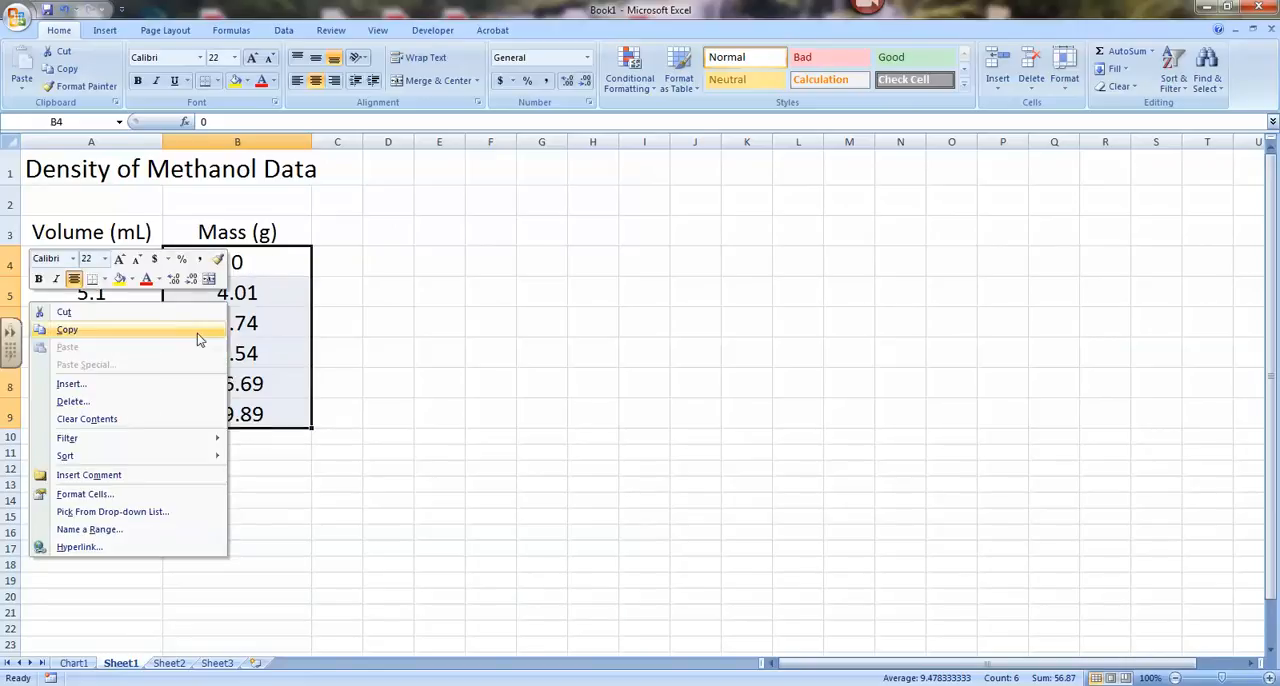
click(121, 494)
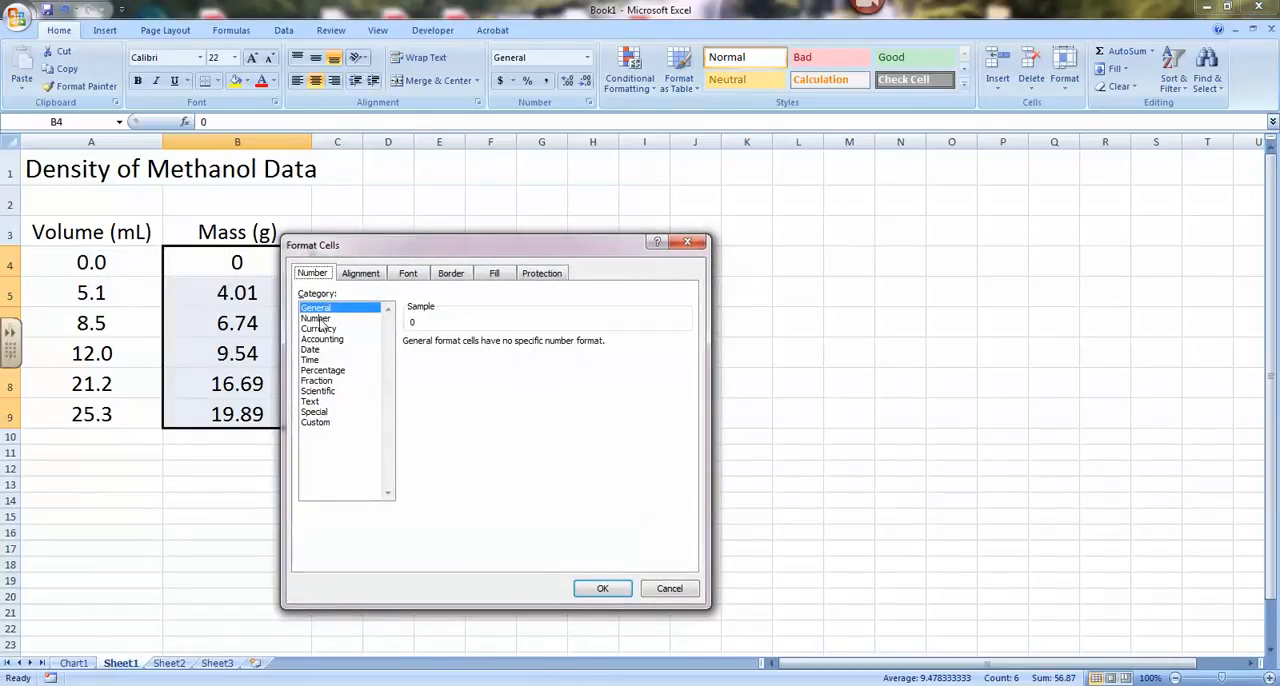
click(316, 318)
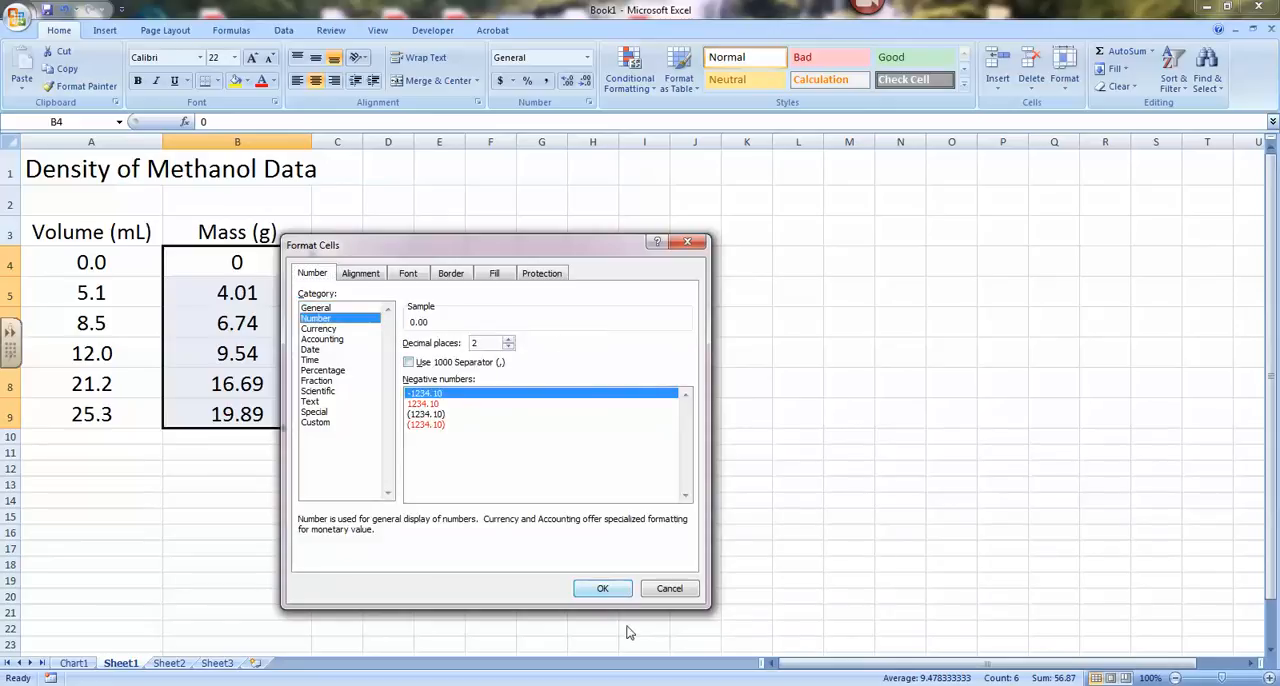
click(600, 590)
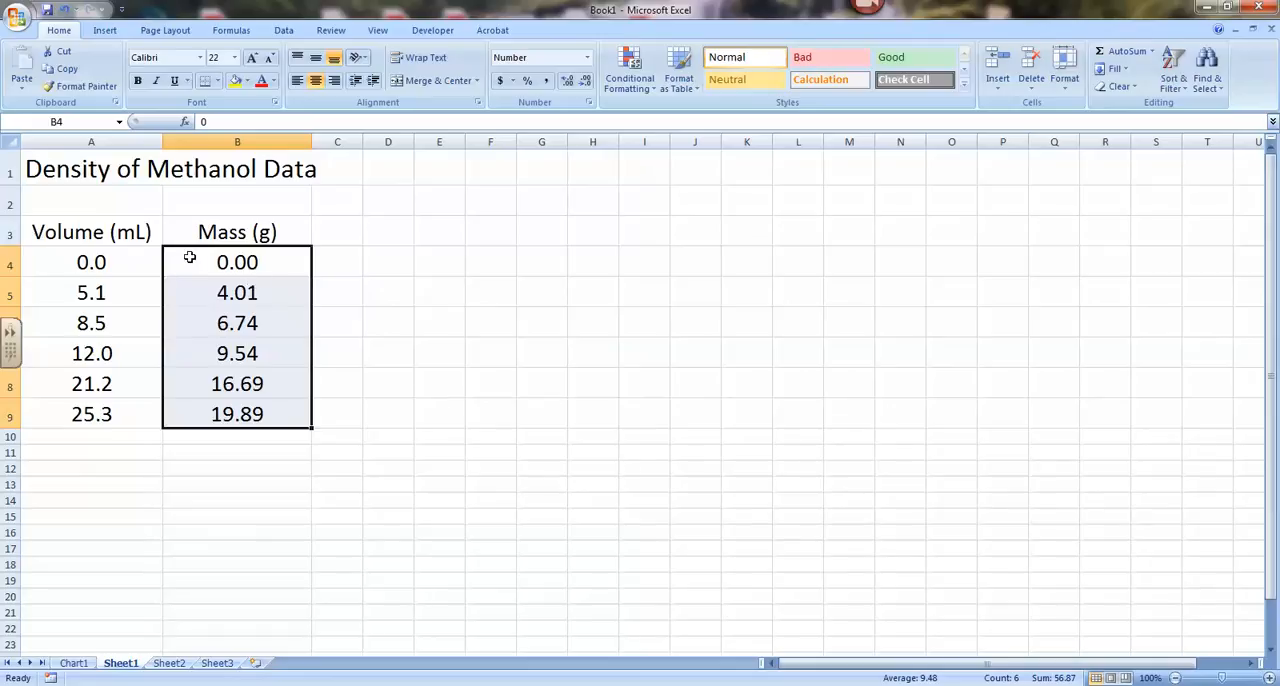
click(325, 285)
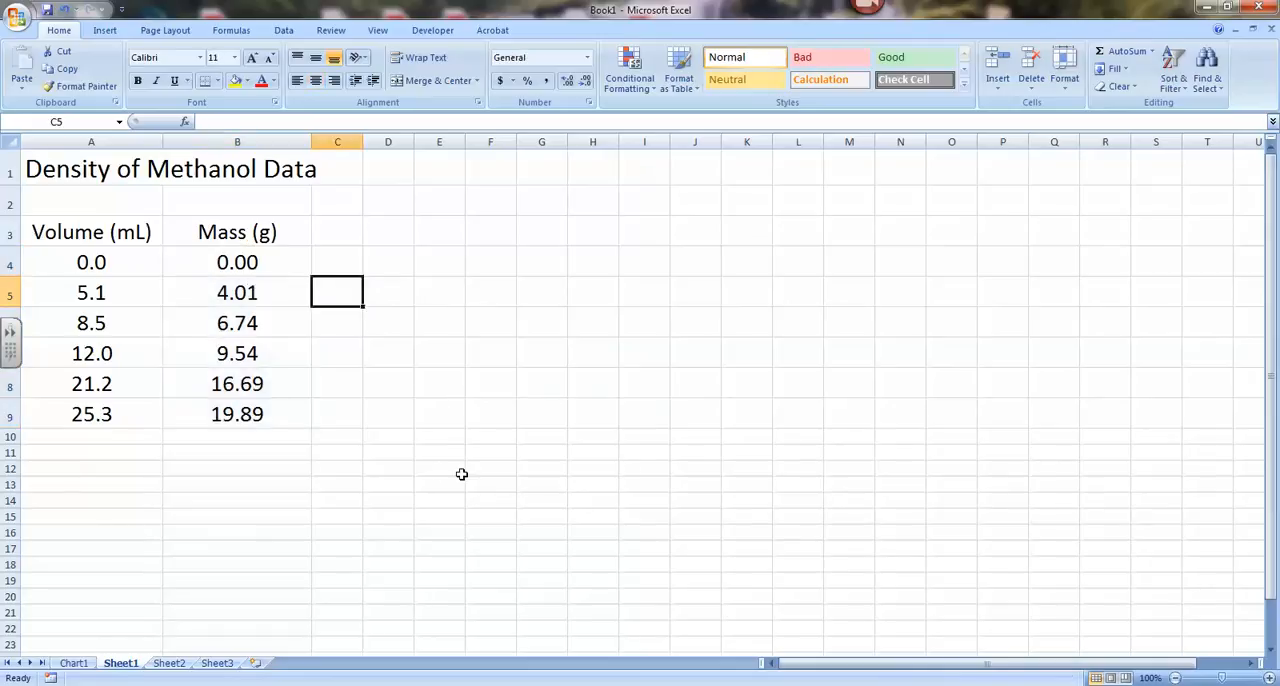
Step: Insert a markers-only scatter chart from the volume and mass data in A3:B9, including the headers
drag(102, 233, 250, 408)
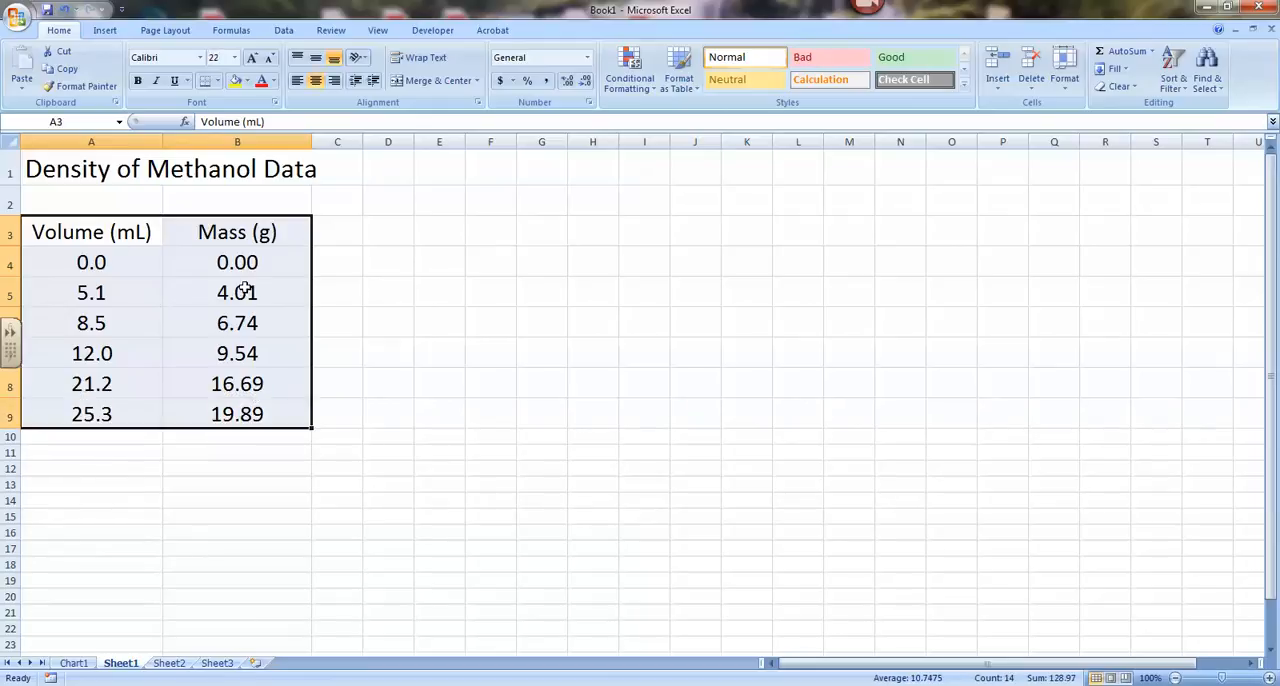
click(106, 31)
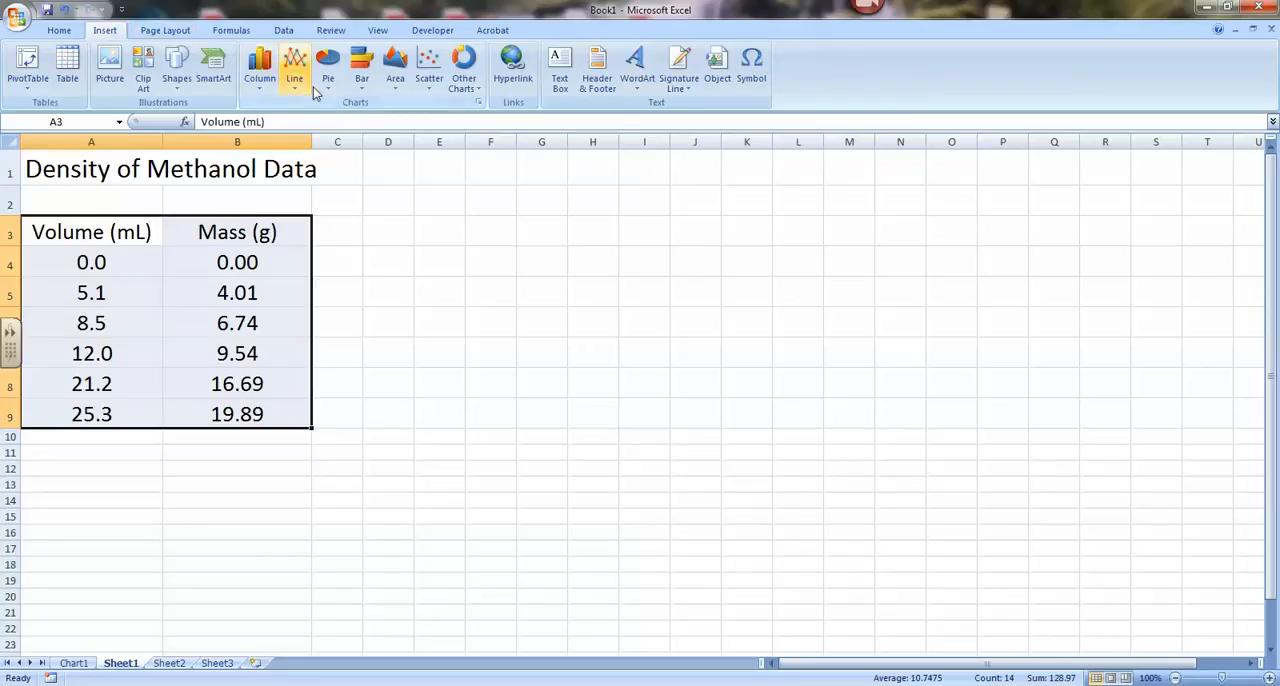
click(429, 83)
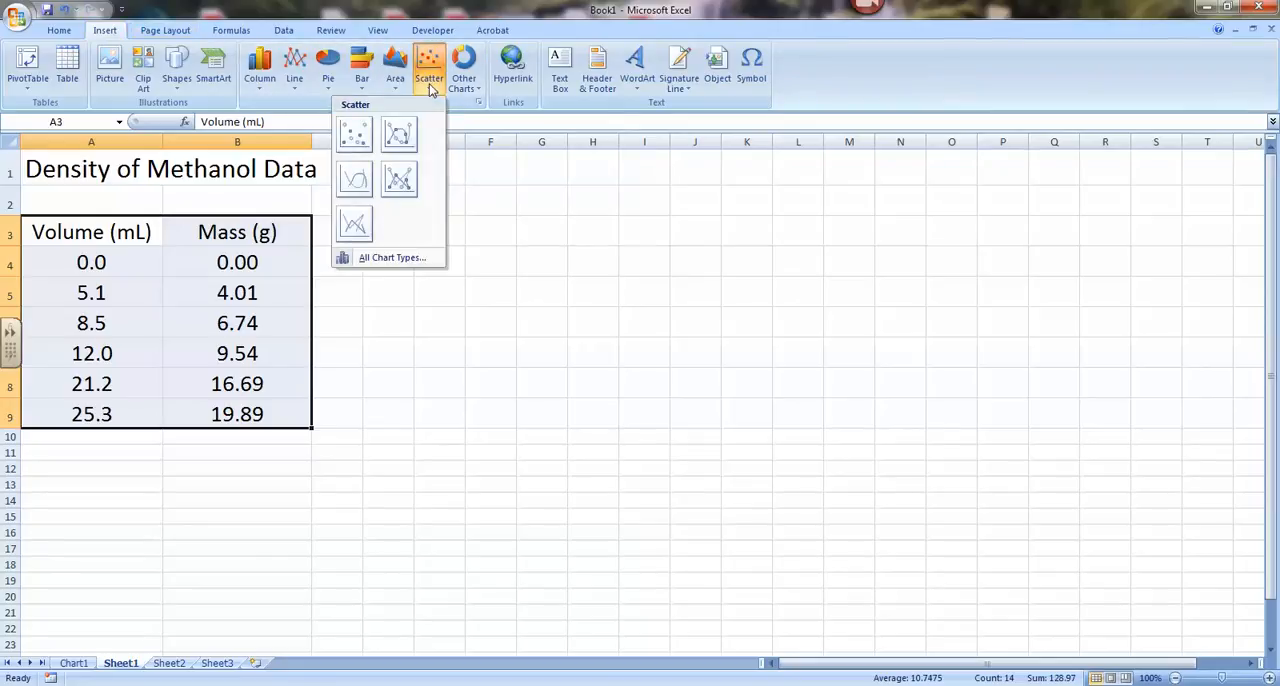
click(356, 140)
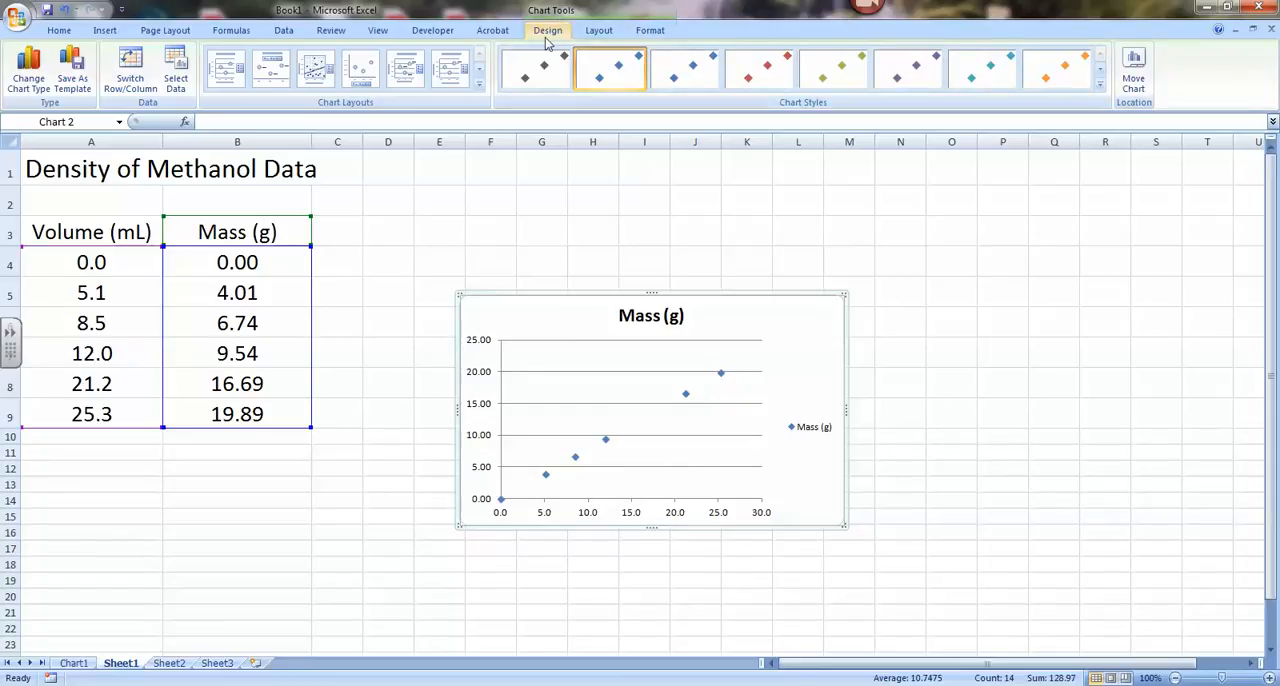
Step: Move the scatter chart to a new sheet of its own
click(1135, 86)
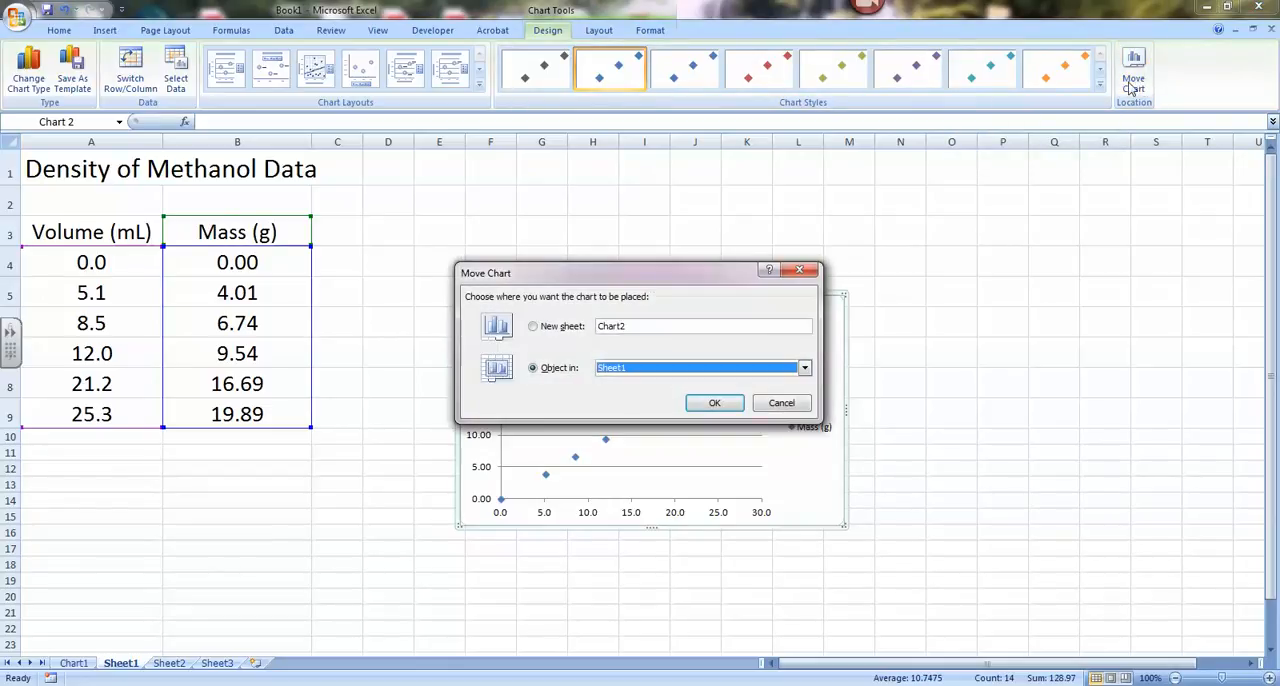
click(535, 328)
click(726, 404)
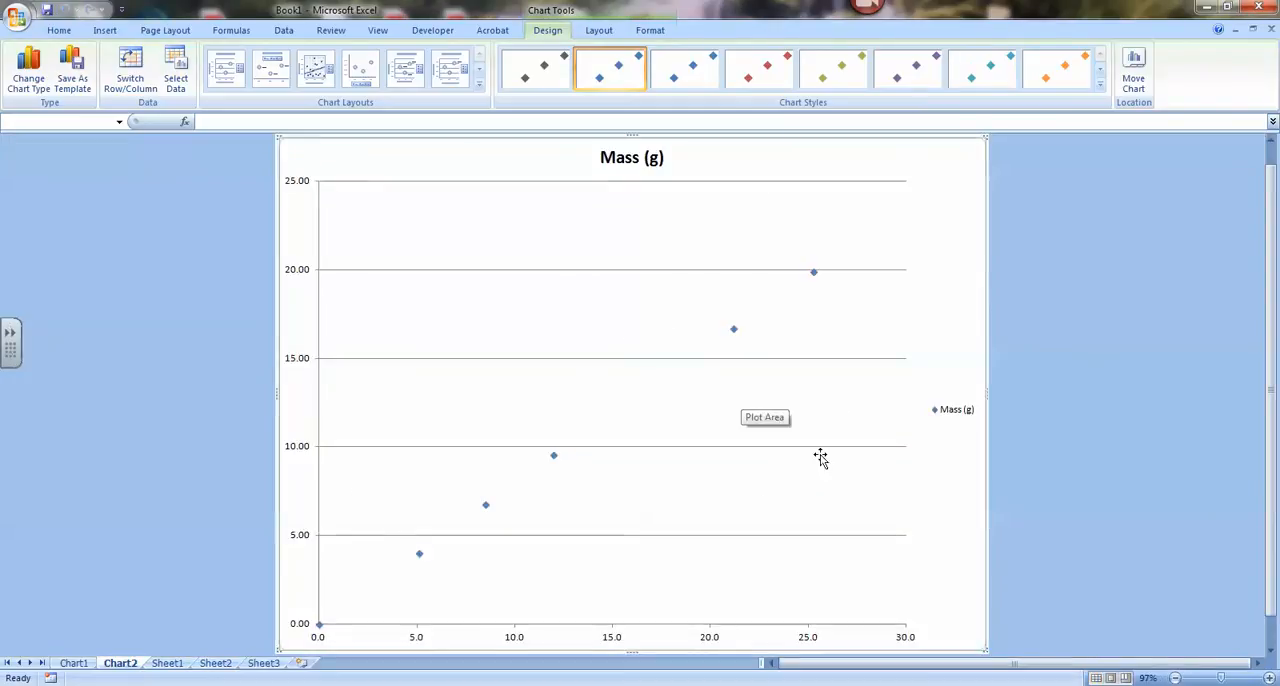
Step: Set the vertical axis to a fixed major unit of 2 with minor tick marks outside
click(296, 365)
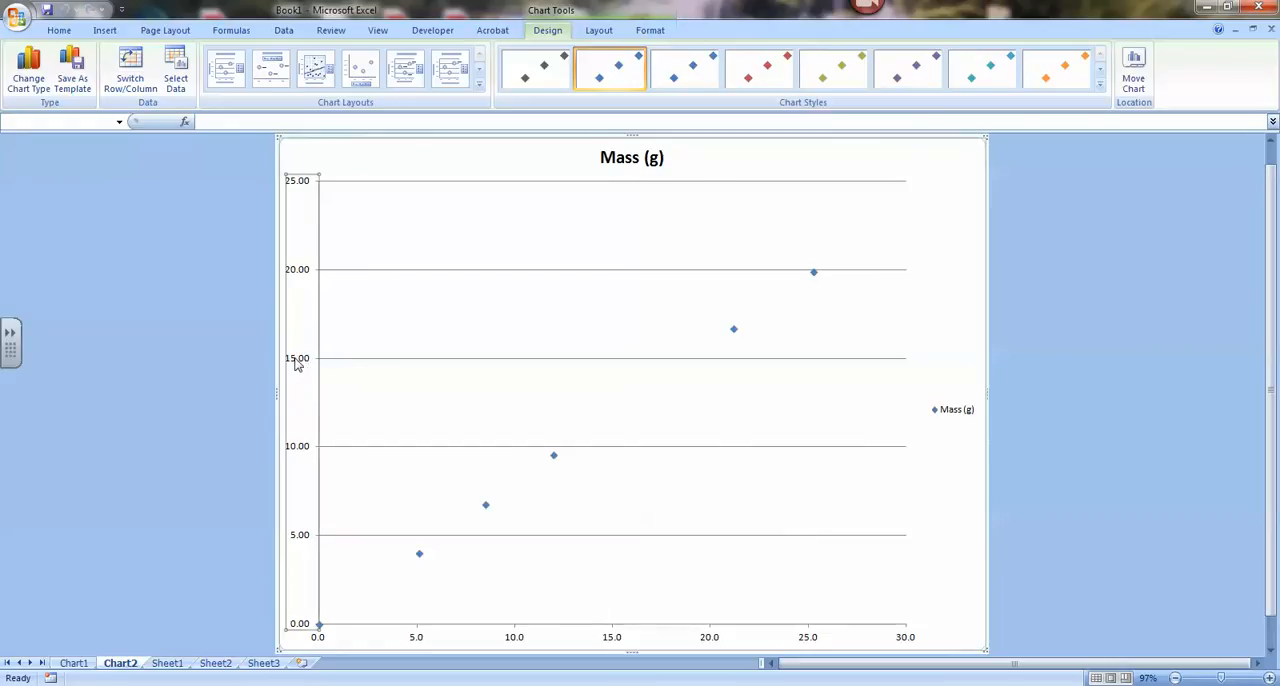
right_click(296, 365)
click(159, 514)
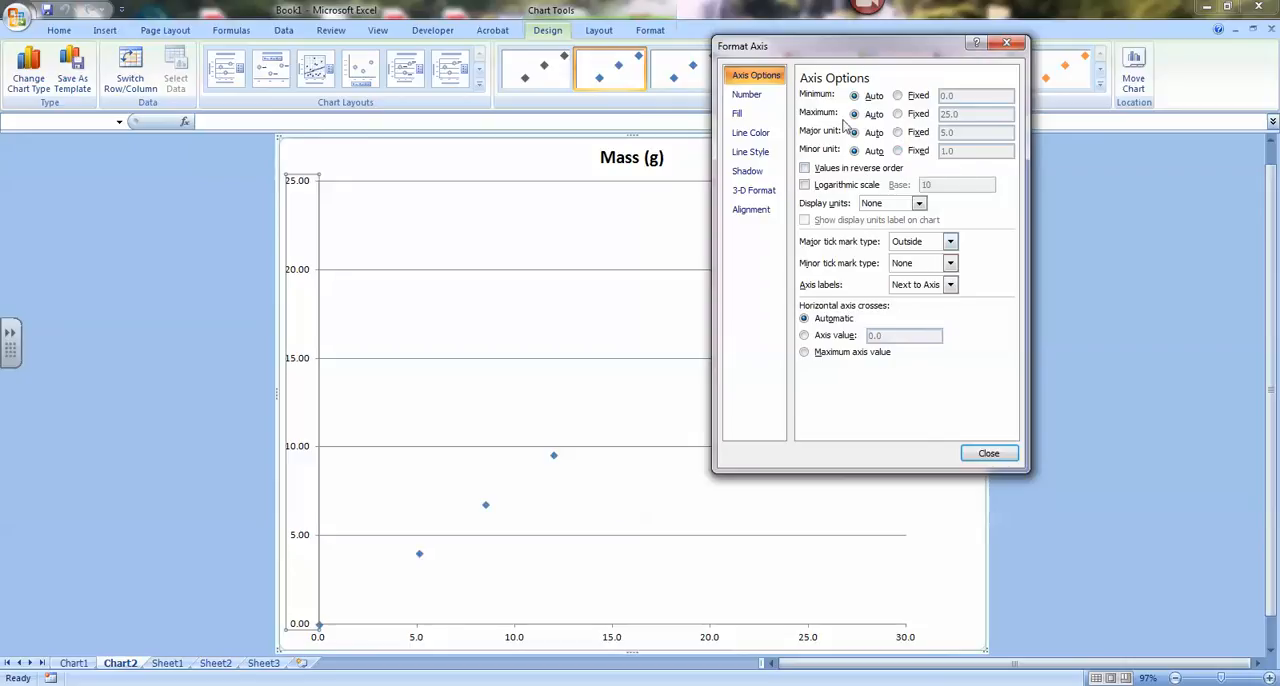
click(897, 132)
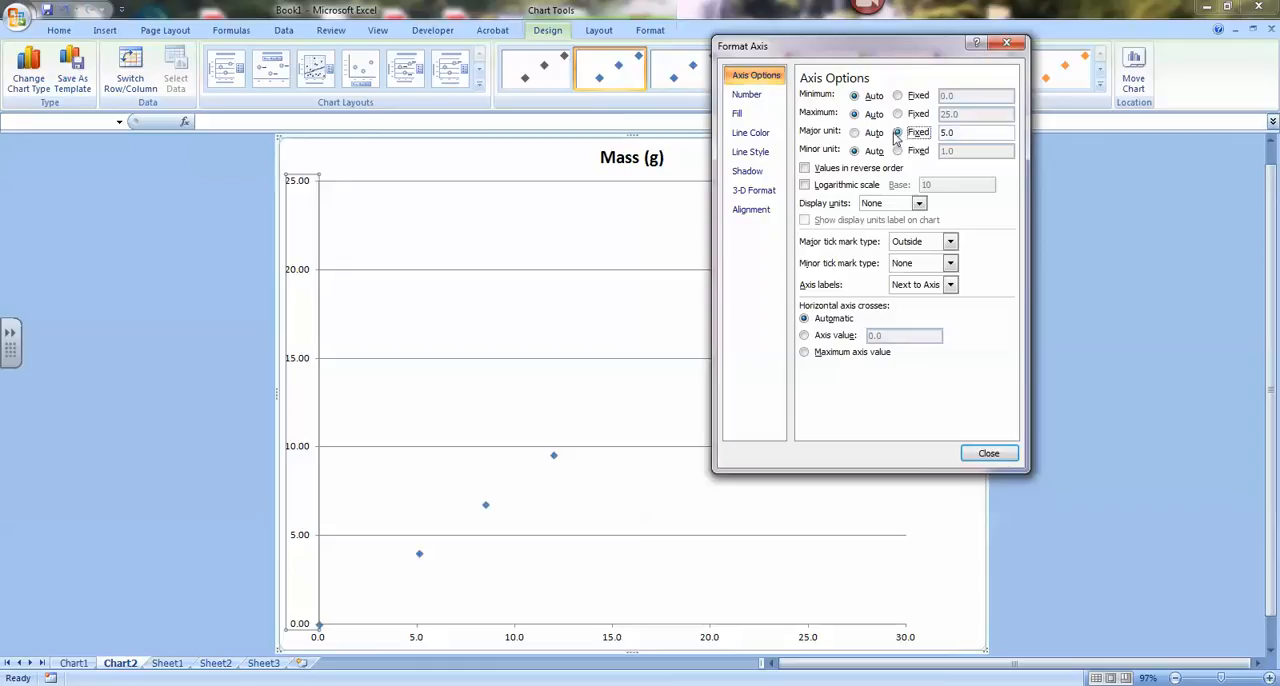
double_click(972, 134)
text(2)
click(932, 265)
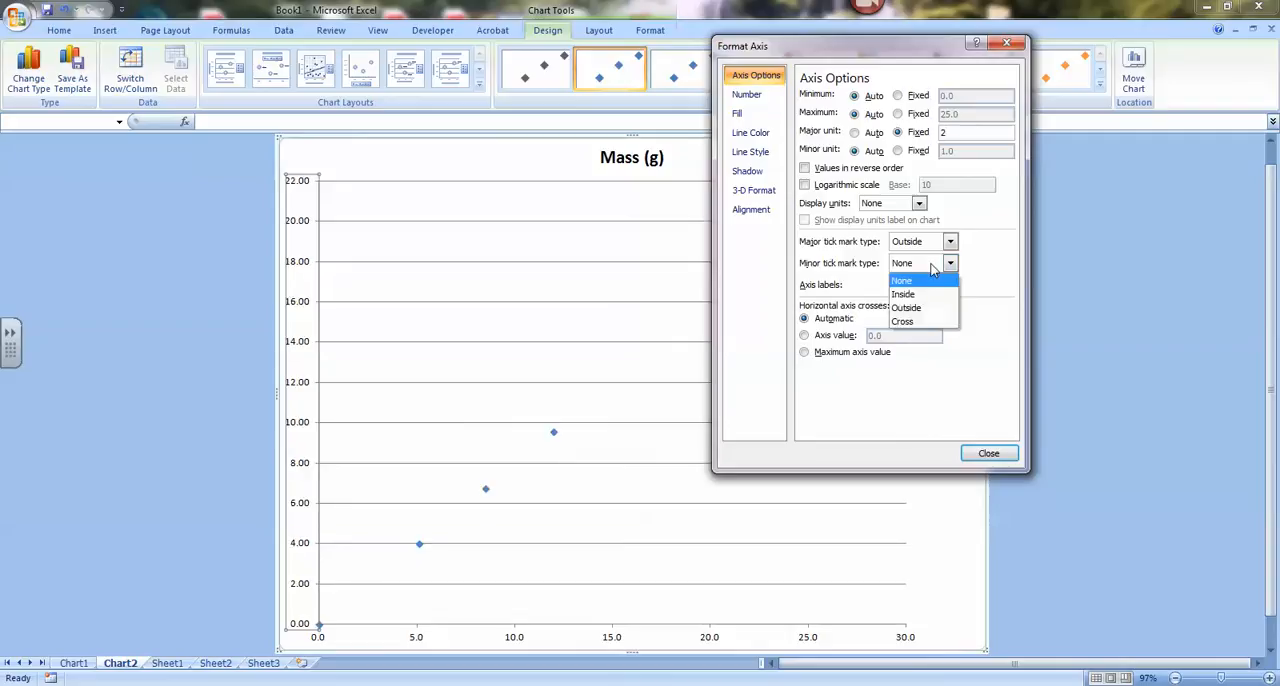
click(920, 316)
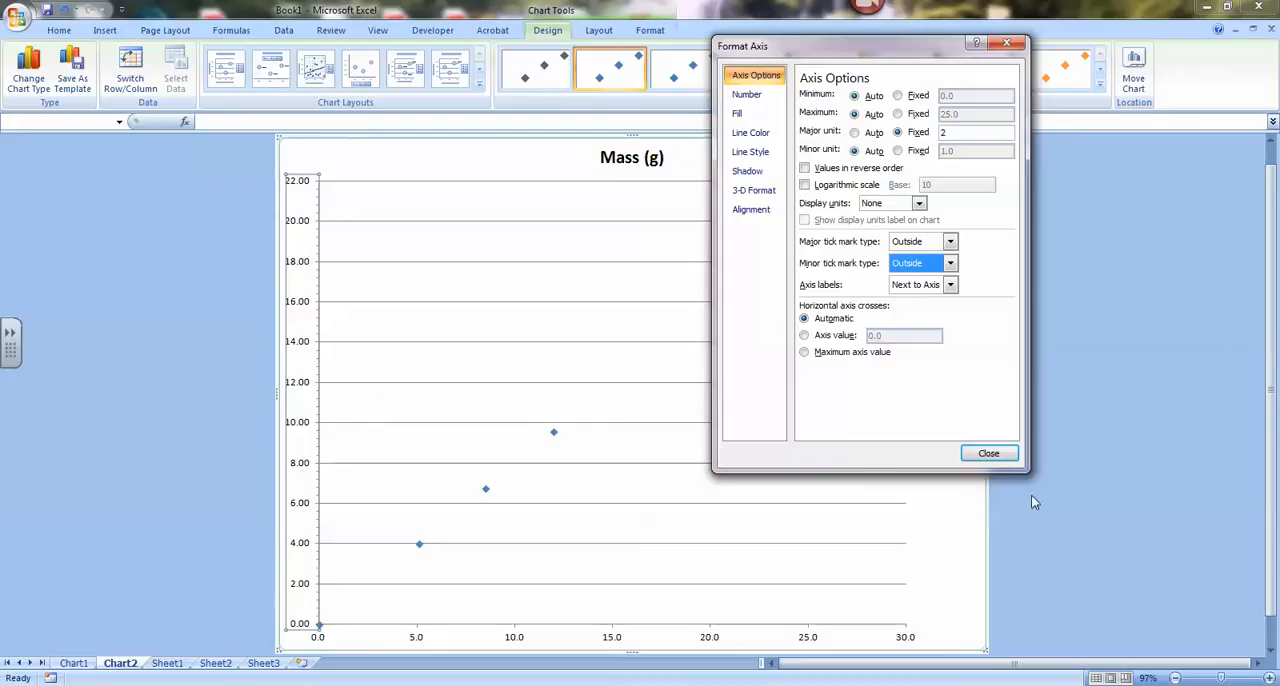
click(986, 455)
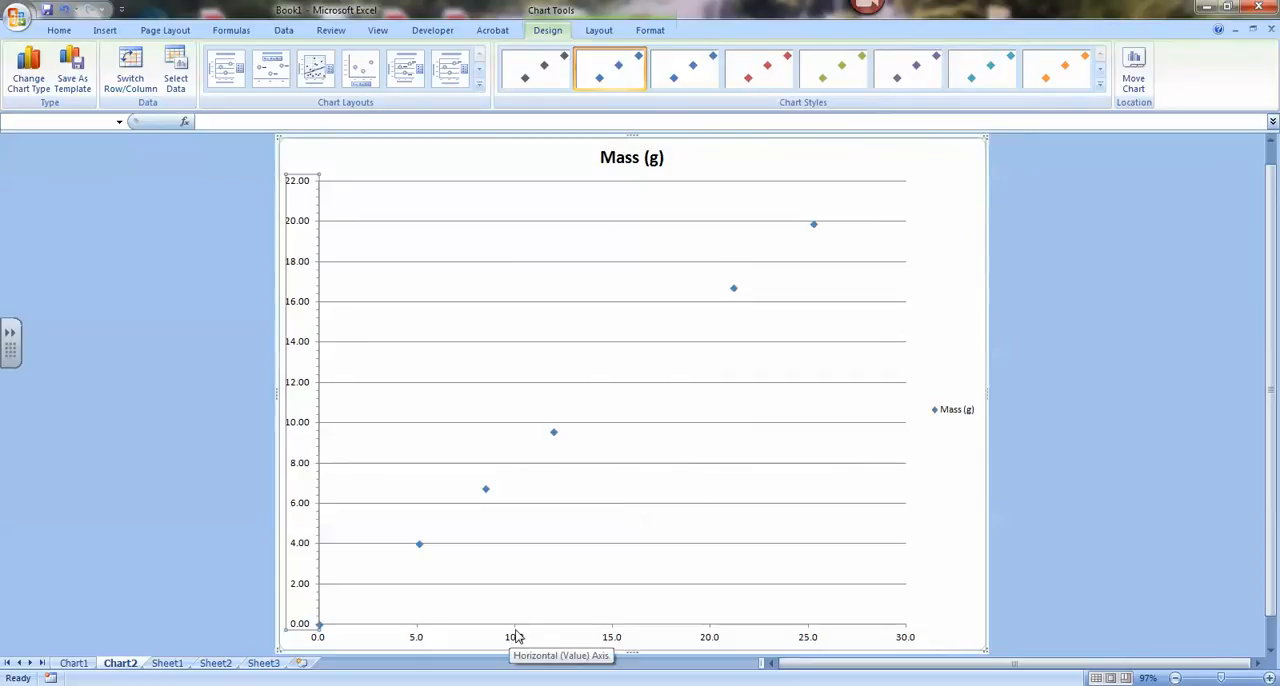
Step: Add major and minor gridlines to the chart's horizontal axis
right_click(516, 637)
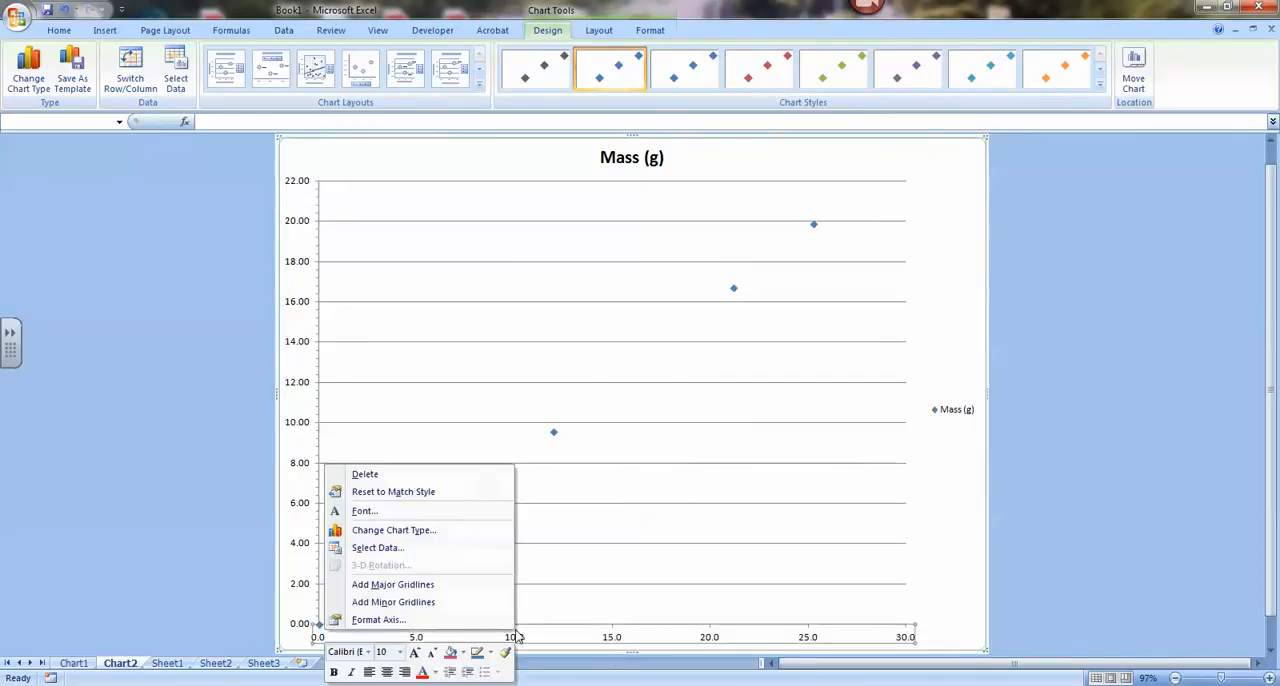
click(452, 584)
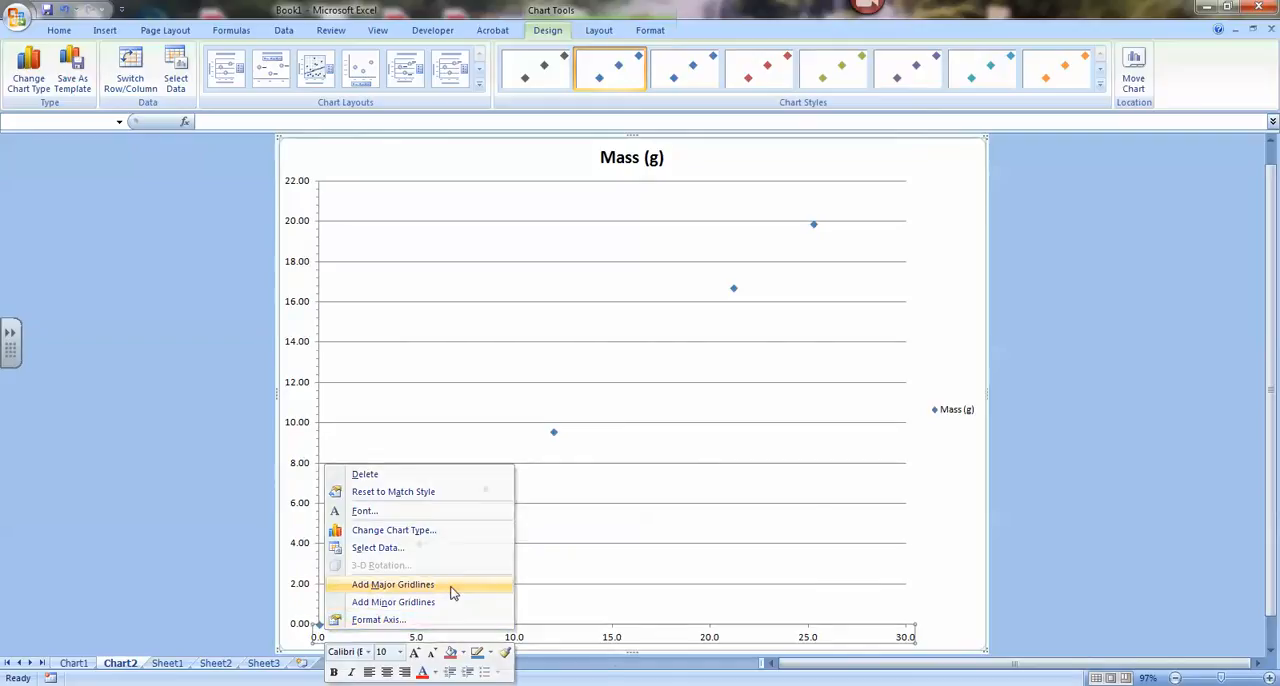
right_click(516, 637)
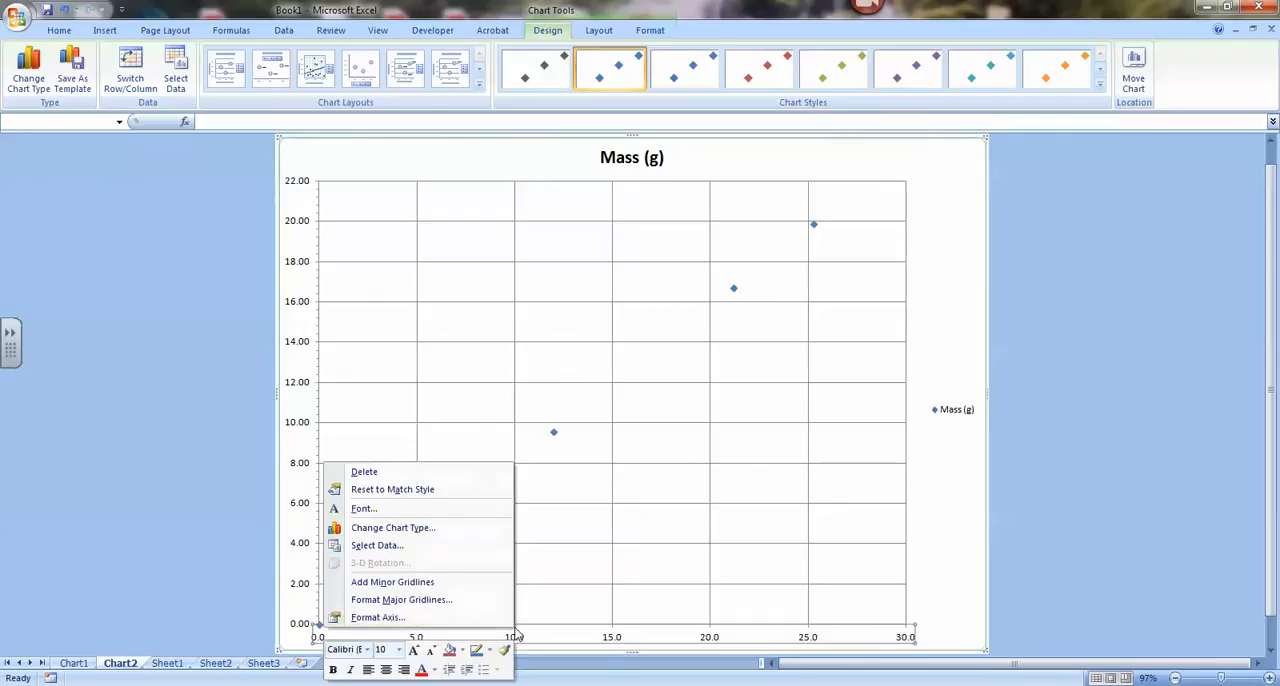
click(418, 584)
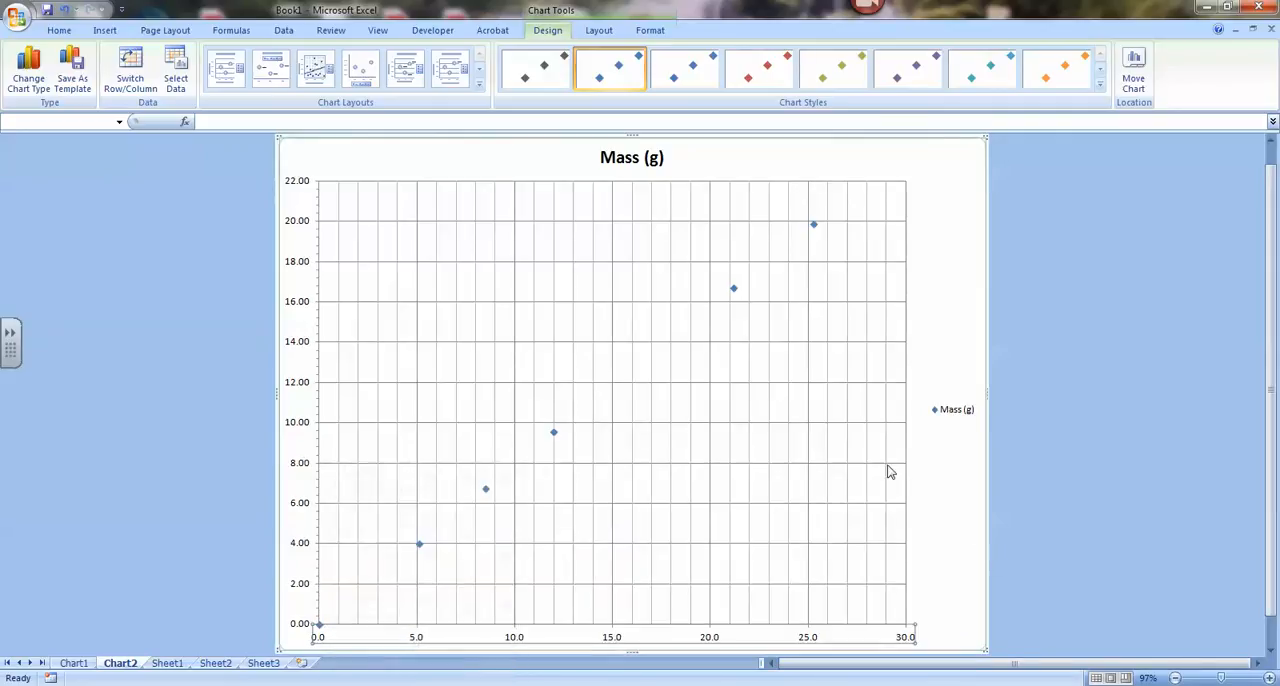
Step: Delete the Mass (g) legend from the chart
click(946, 418)
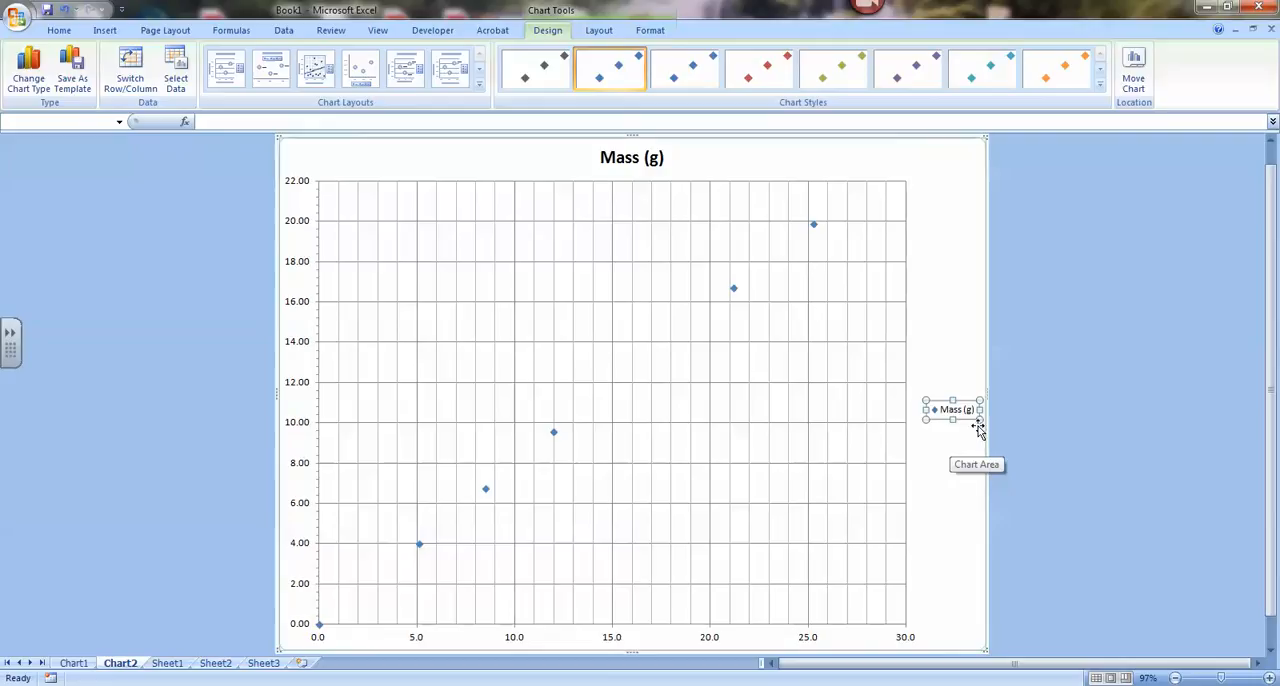
key(Delete)
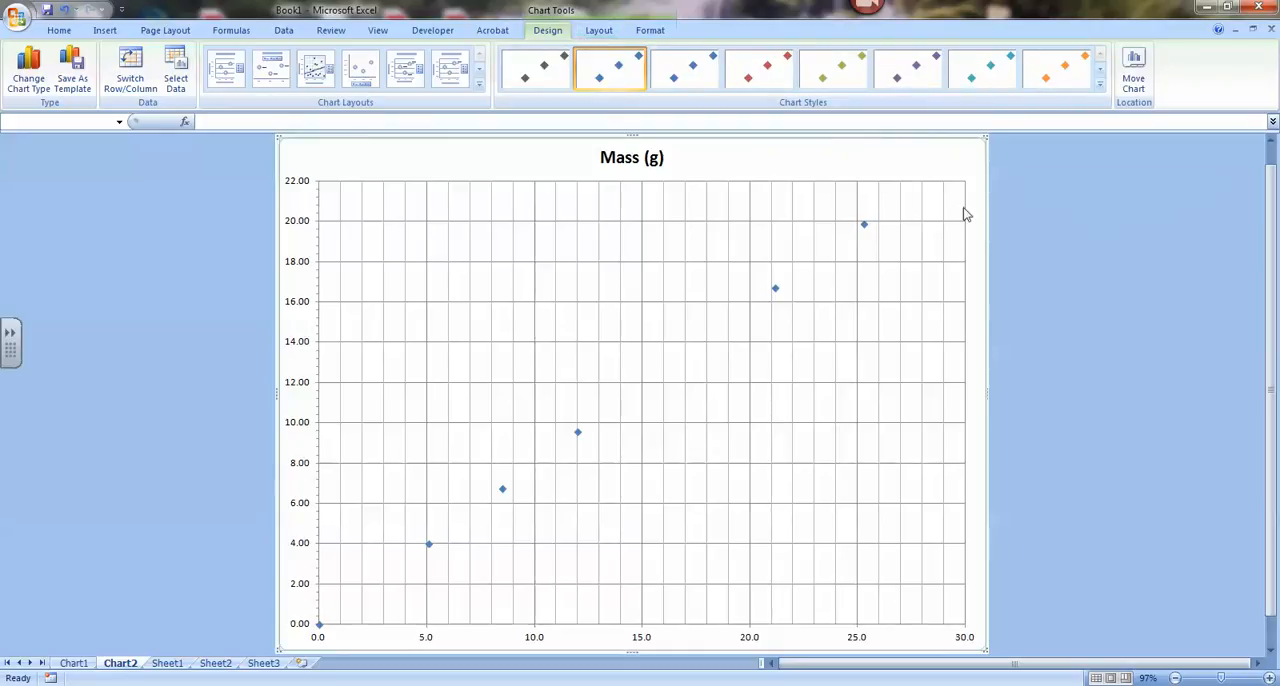
click(1117, 307)
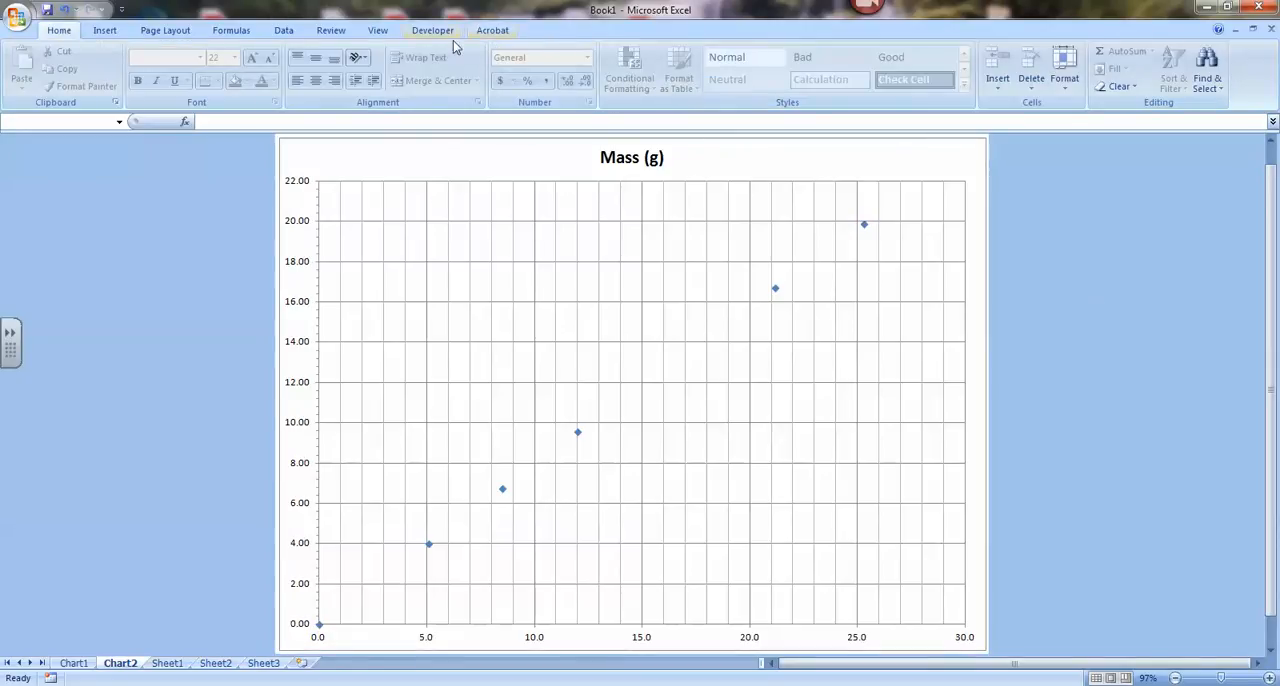
Step: Add a title below the chart's horizontal axis that reads Volume (mL)
click(695, 203)
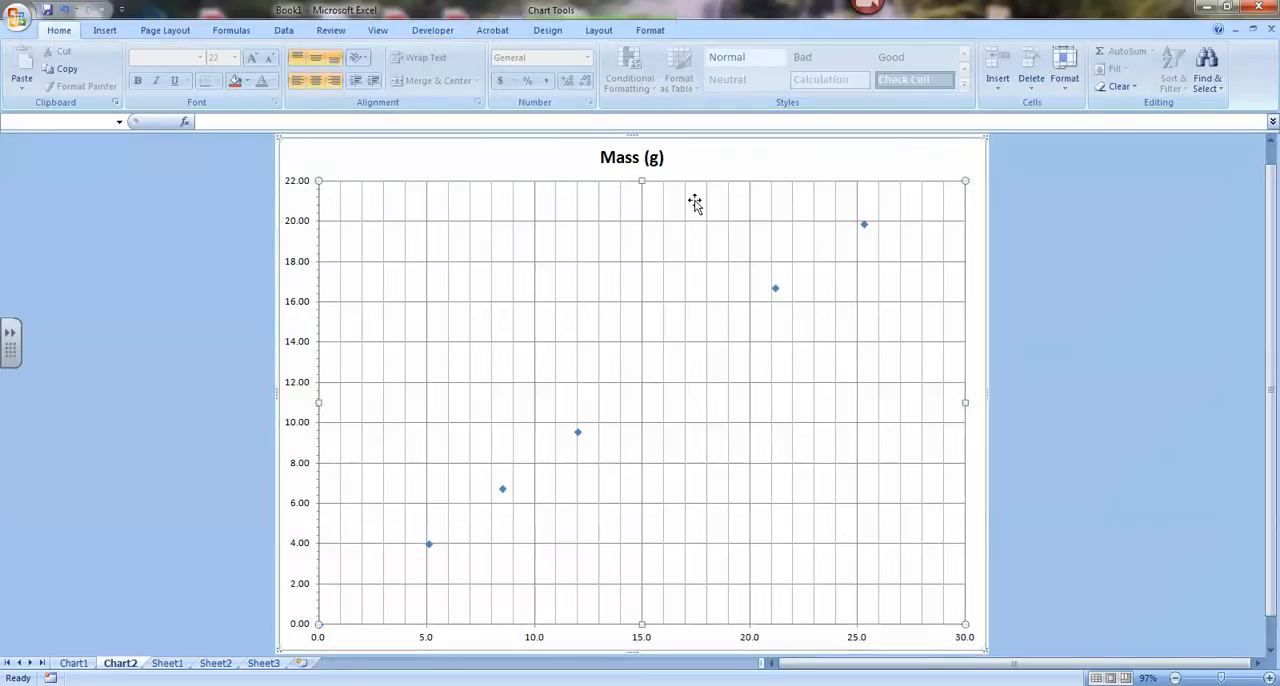
click(596, 33)
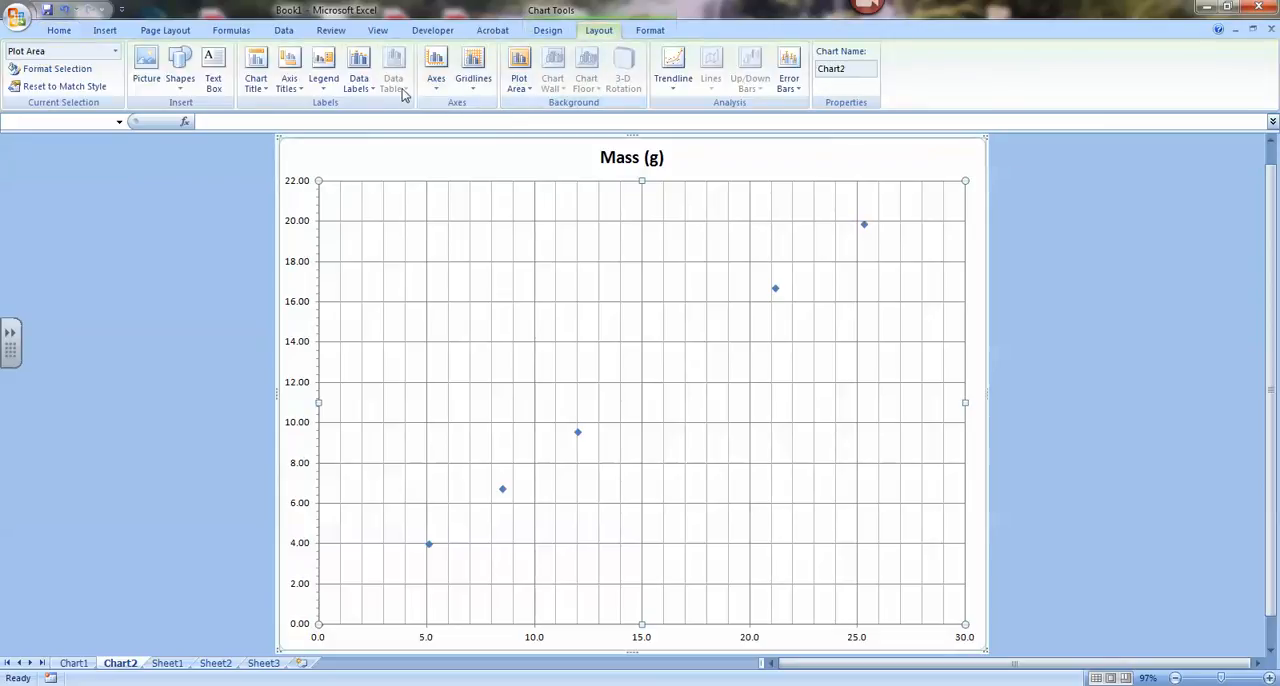
click(288, 83)
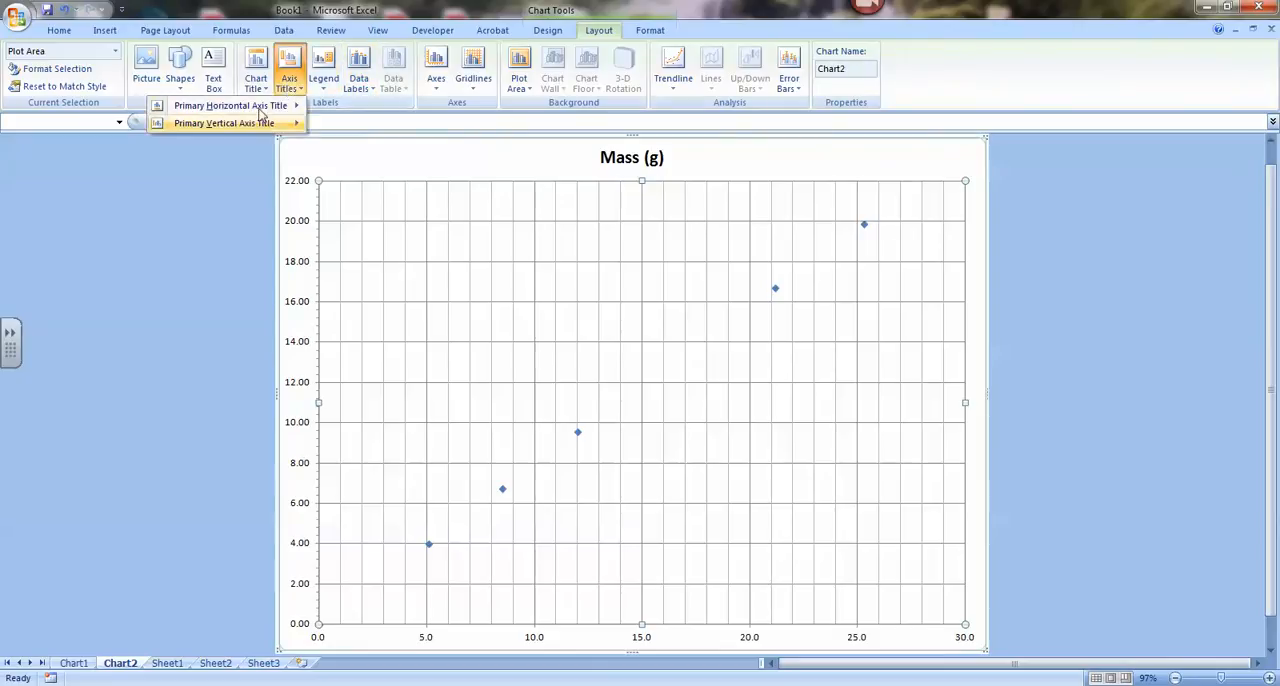
mouse_move(258, 105)
click(368, 152)
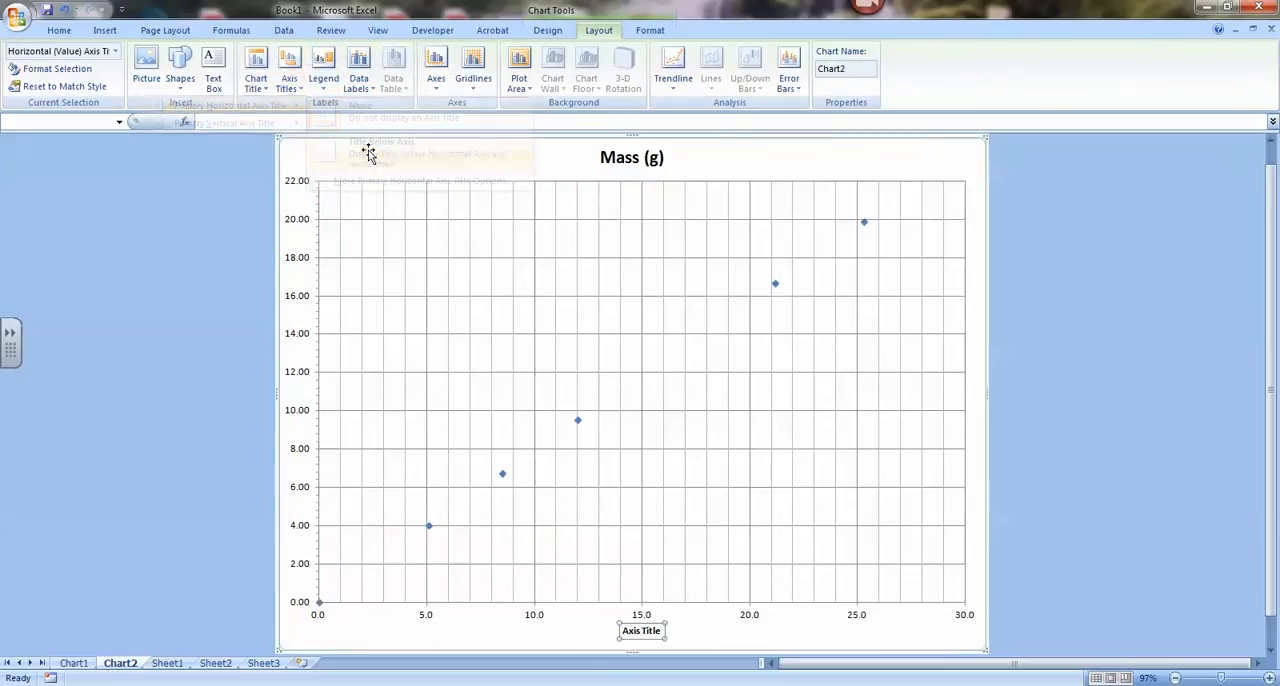
click(359, 120)
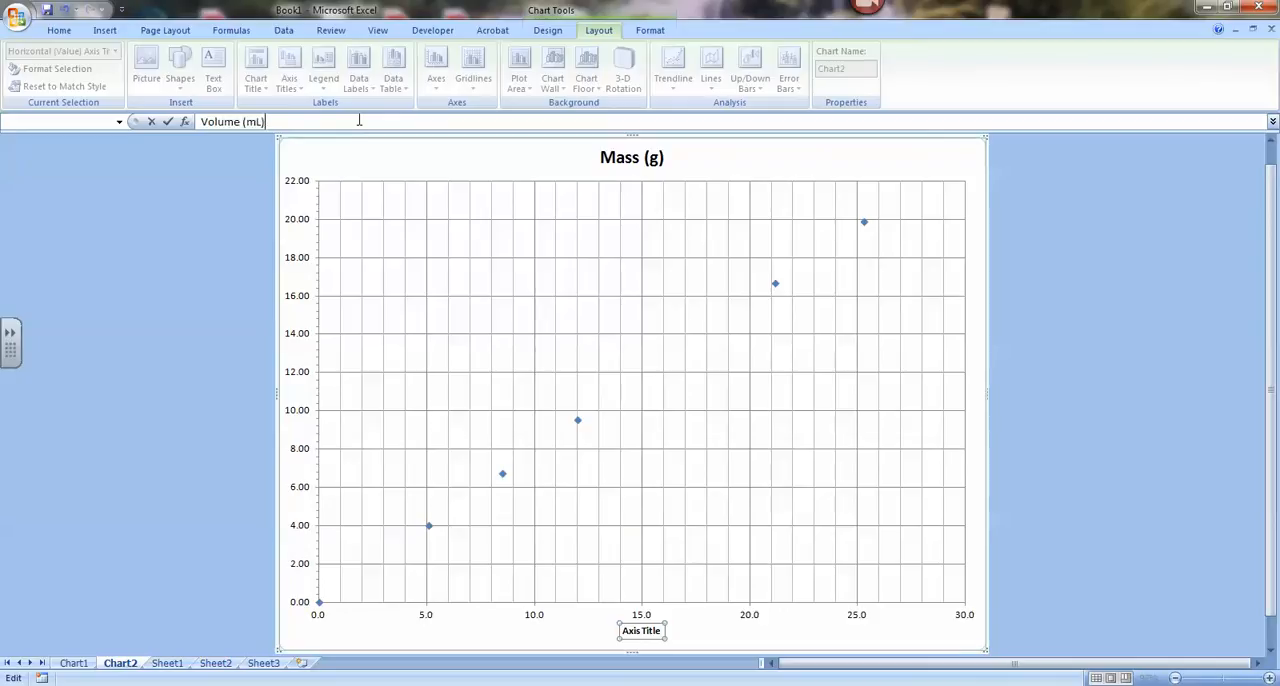
key(Return)
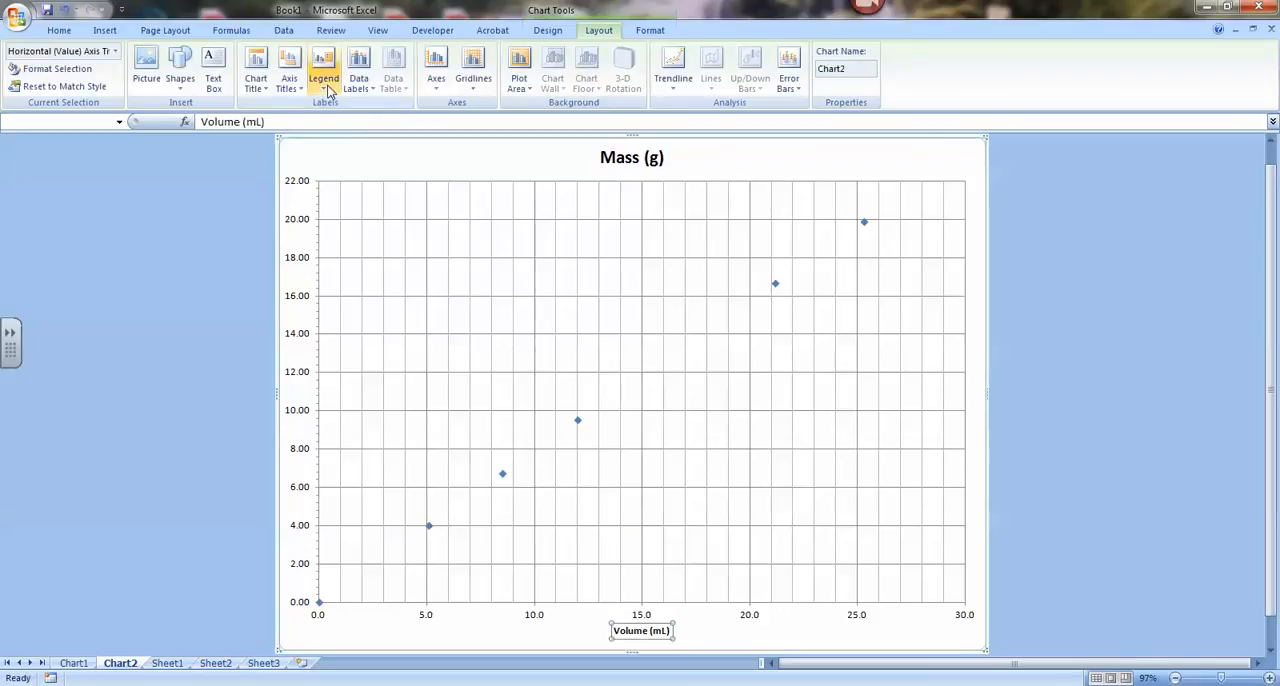
Step: Add a rotated title to the chart's vertical axis that reads Mass (g)
click(287, 74)
mouse_move(268, 125)
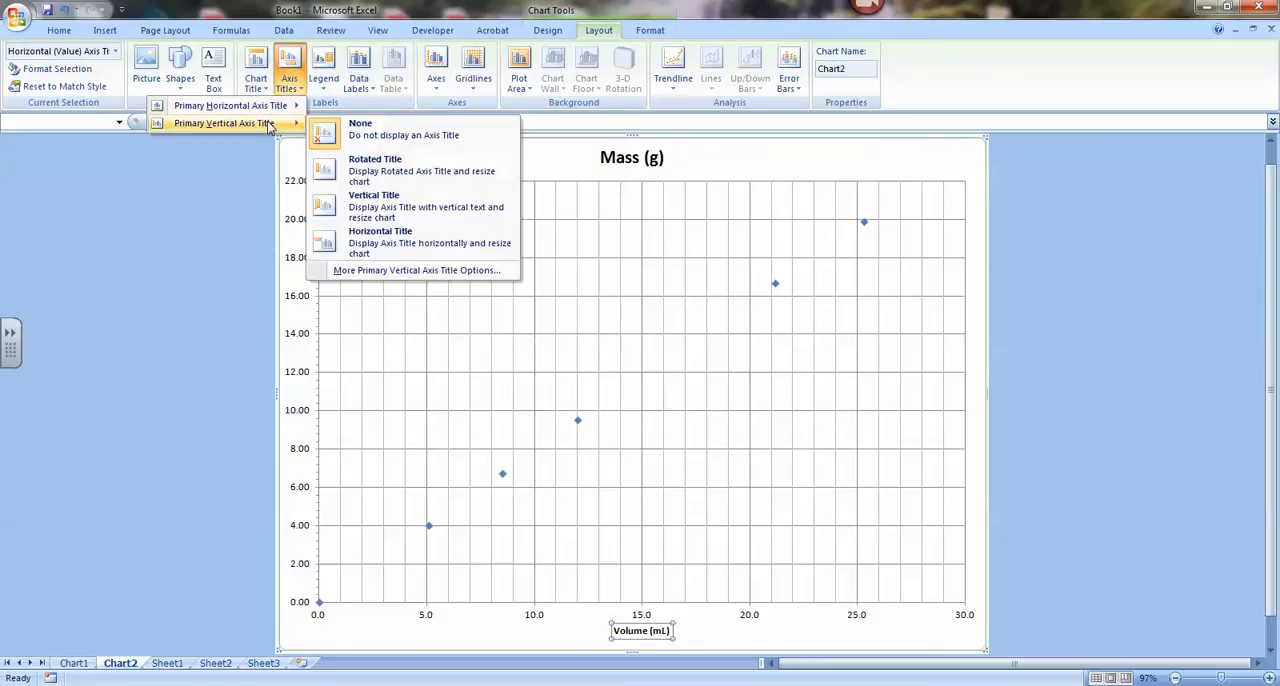
click(368, 166)
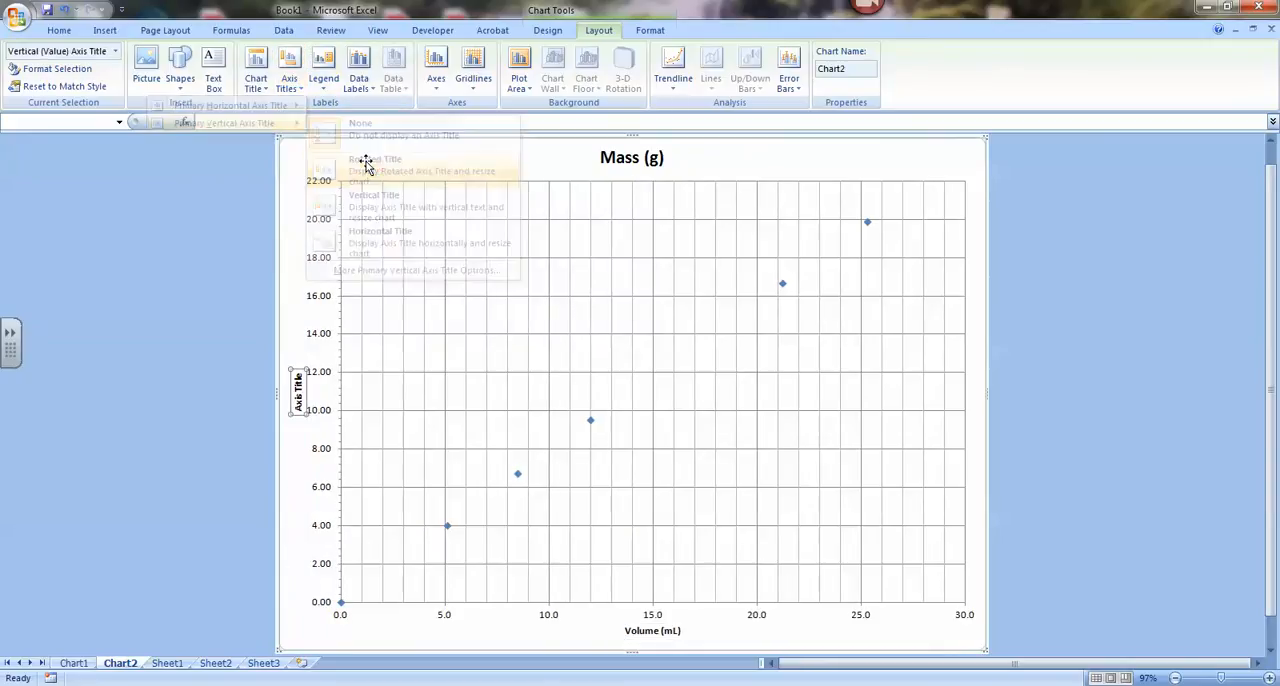
click(324, 121)
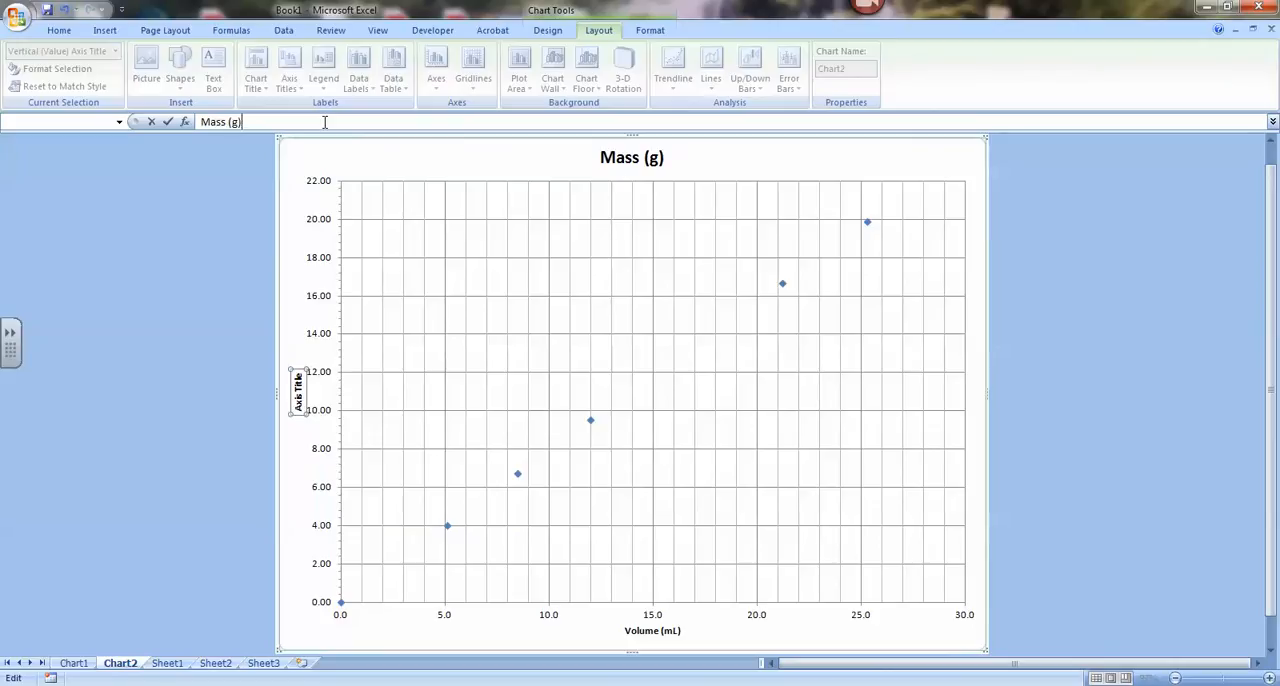
key(Return)
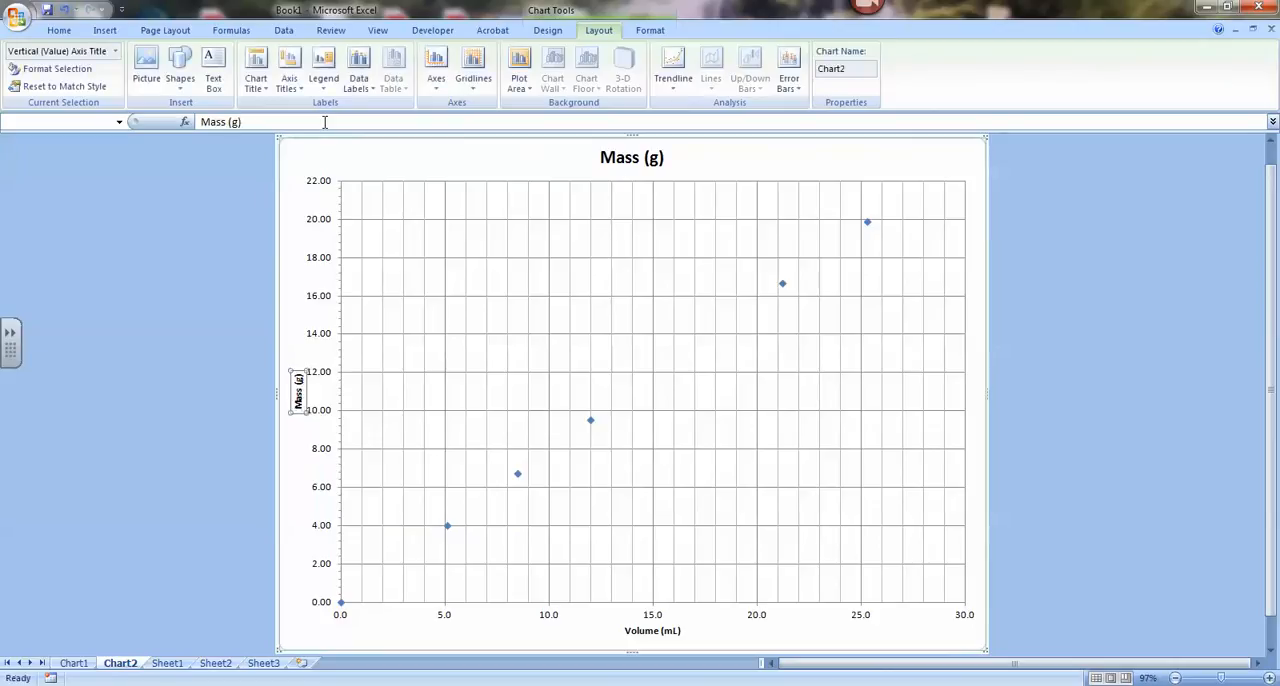
click(238, 381)
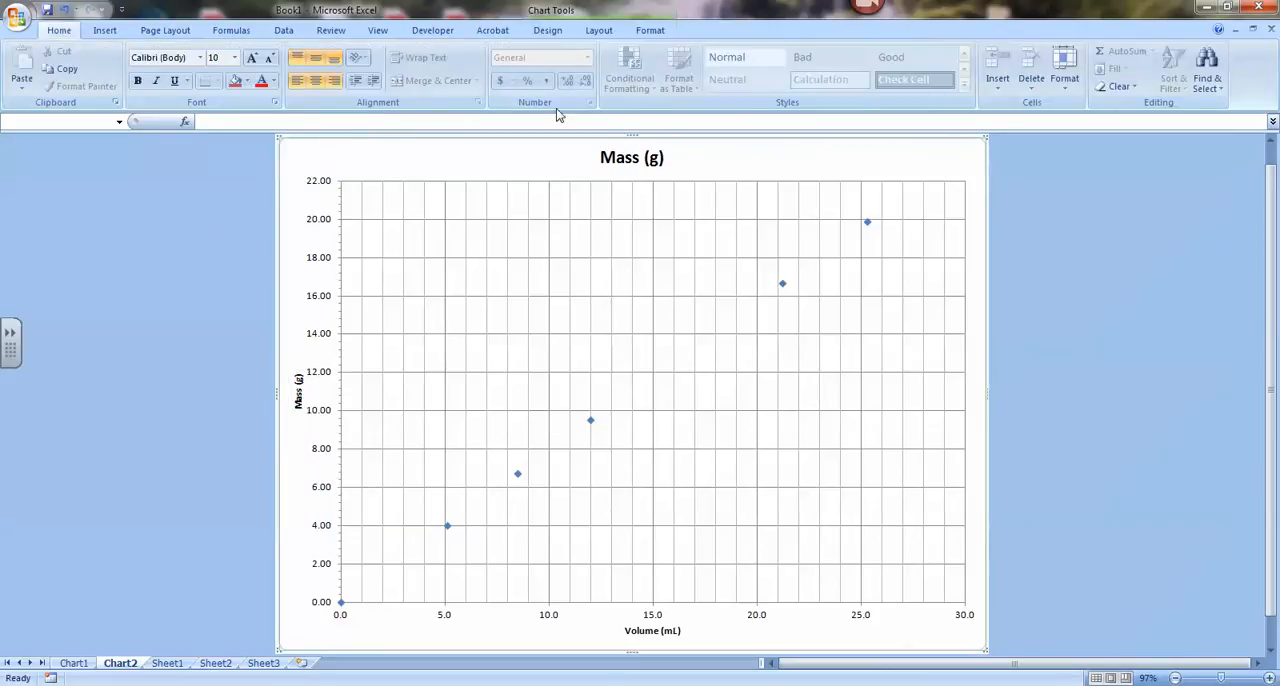
Step: Try the chart title as a centered overlay on the chart
click(598, 31)
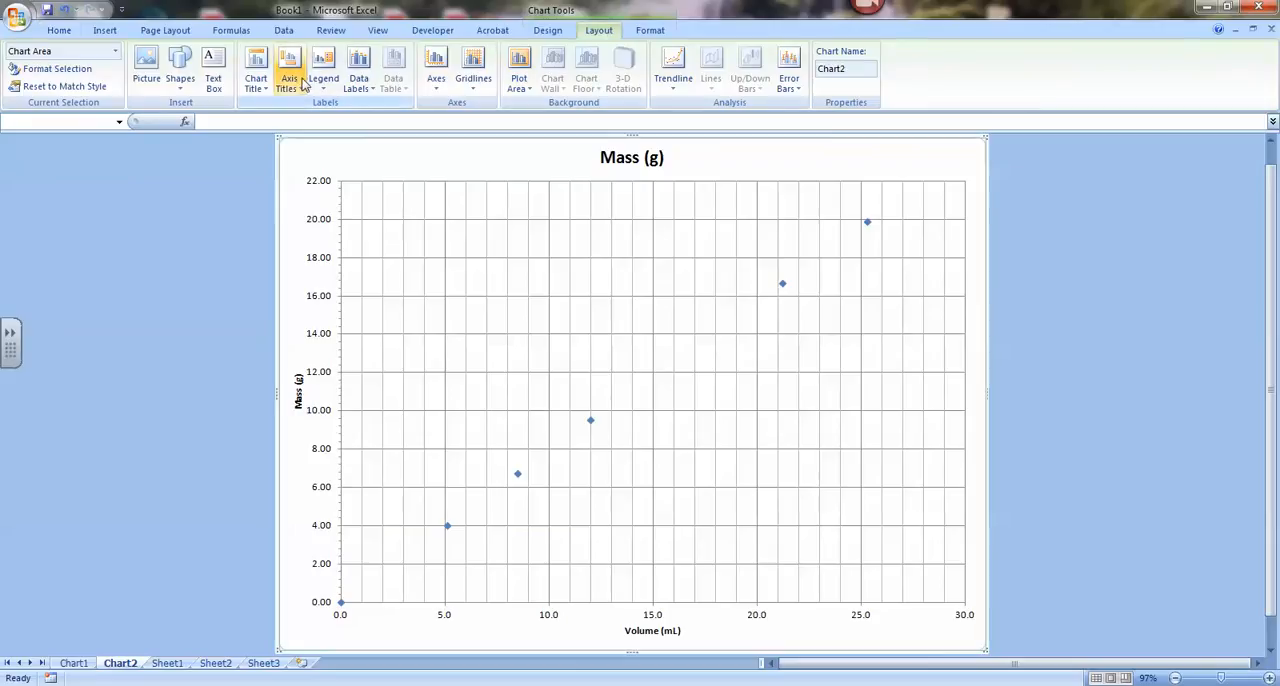
click(262, 82)
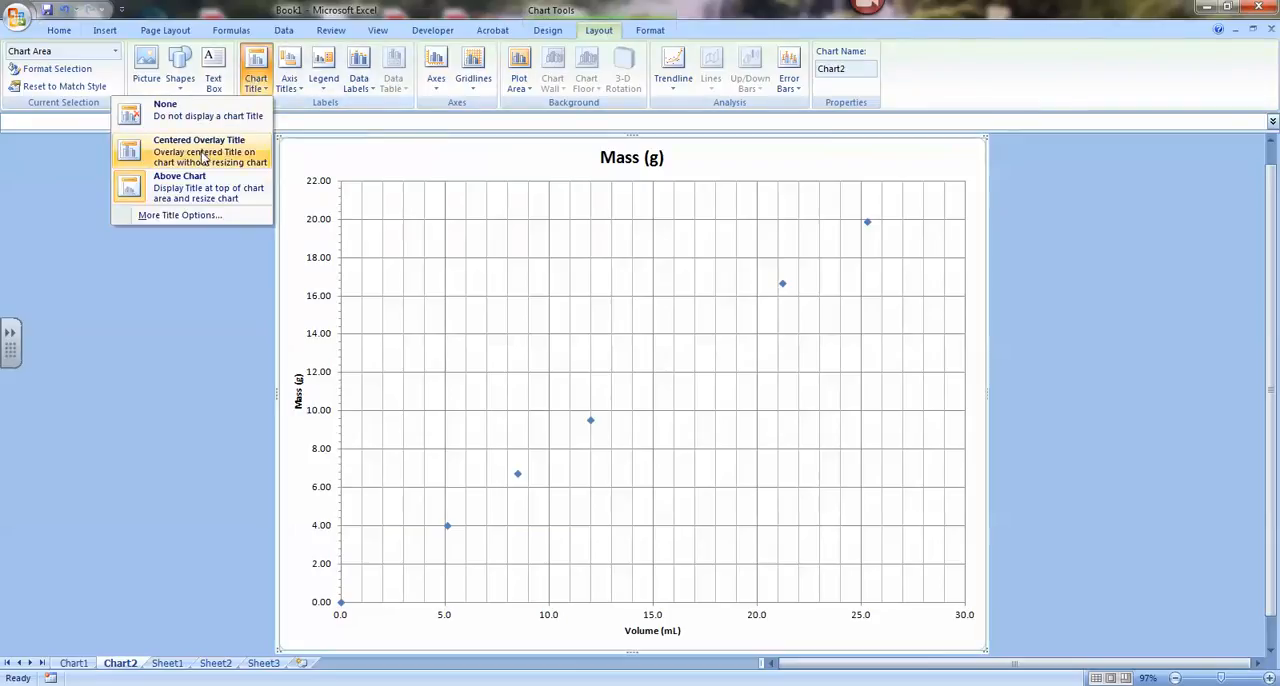
click(199, 157)
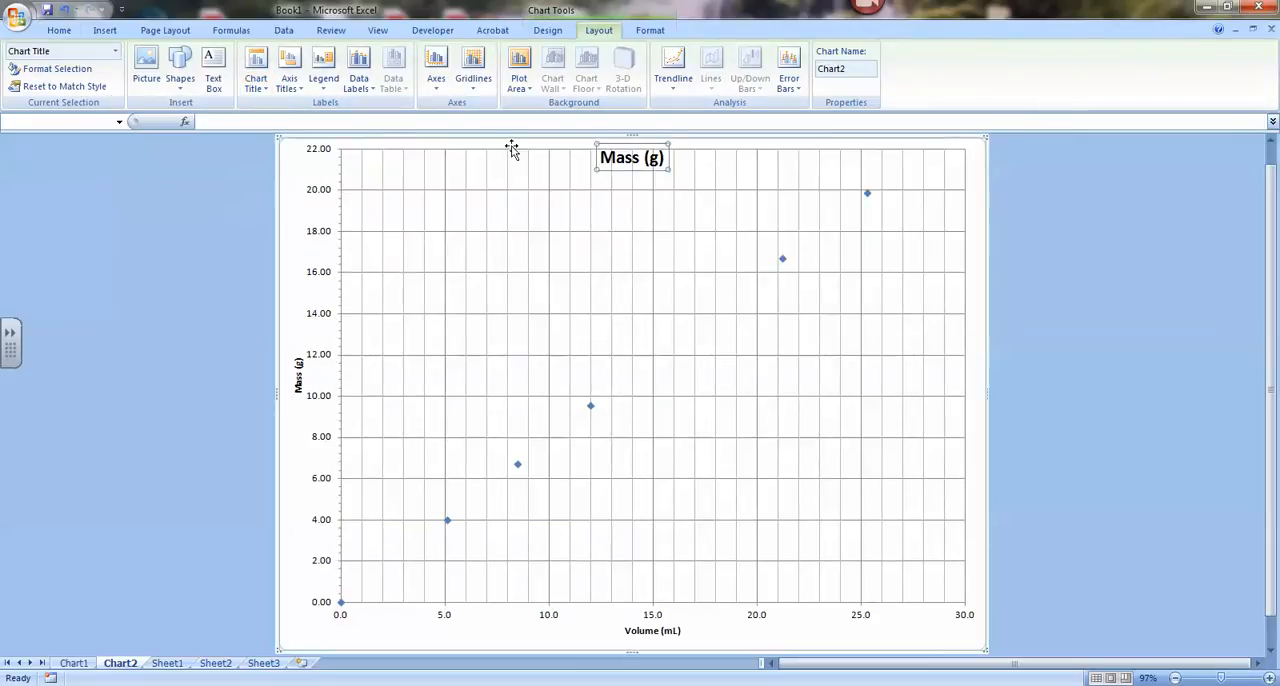
Step: Place the chart title above the chart and change its text to Density of Methanol
click(256, 78)
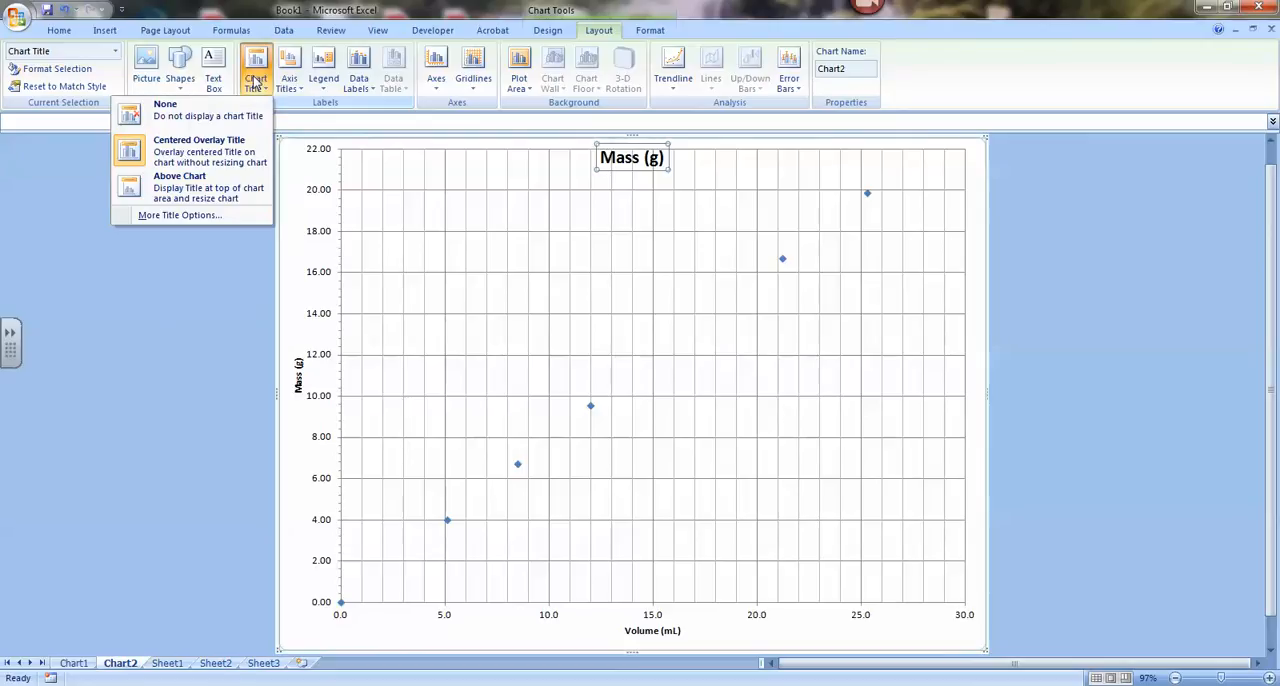
click(232, 186)
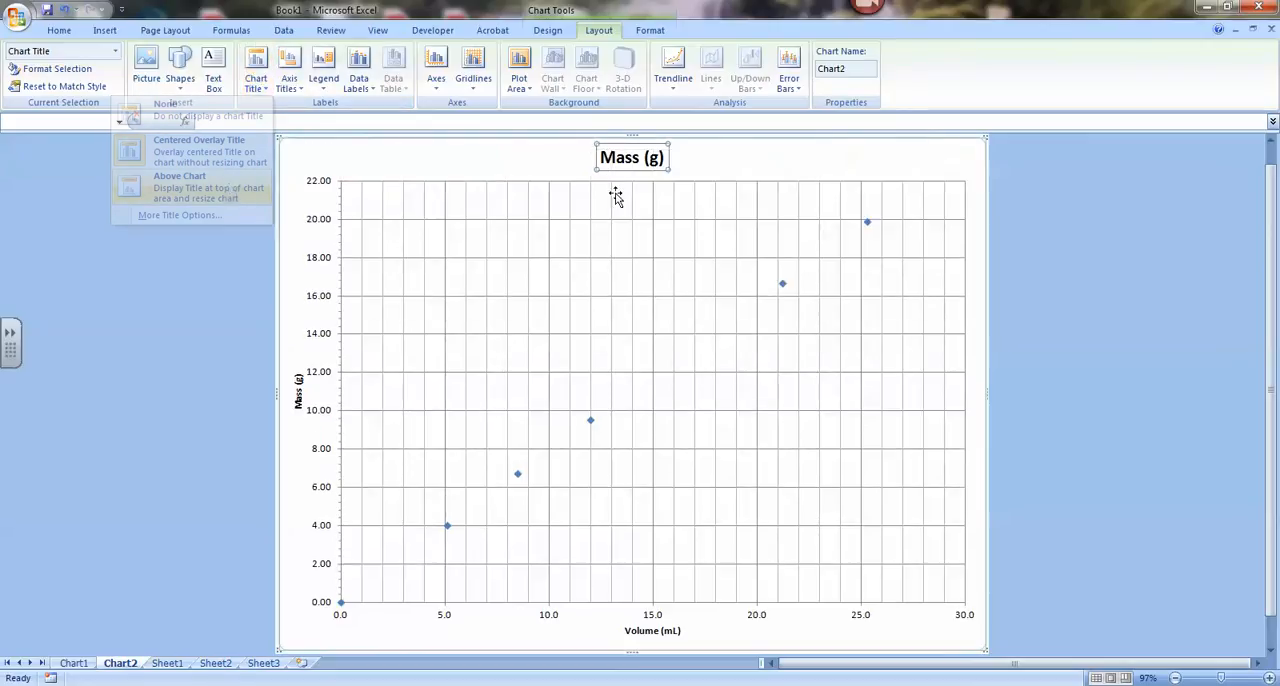
click(321, 122)
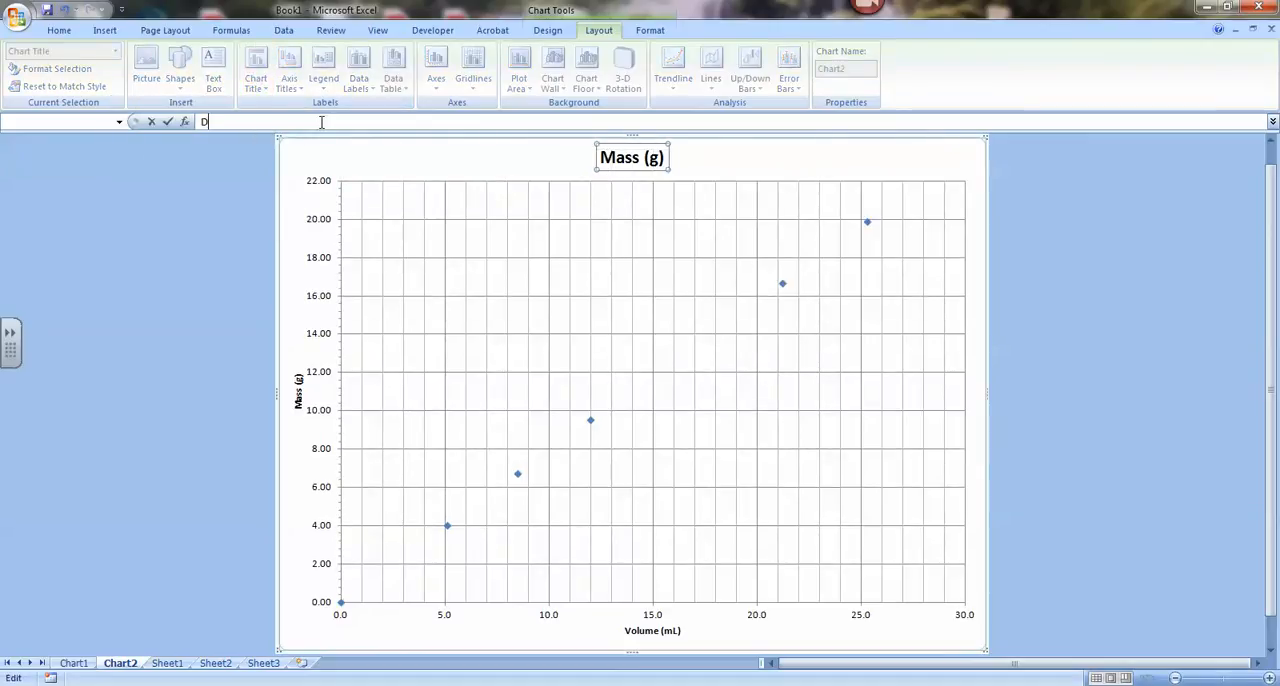
text(Density of Methanol)
key(Return)
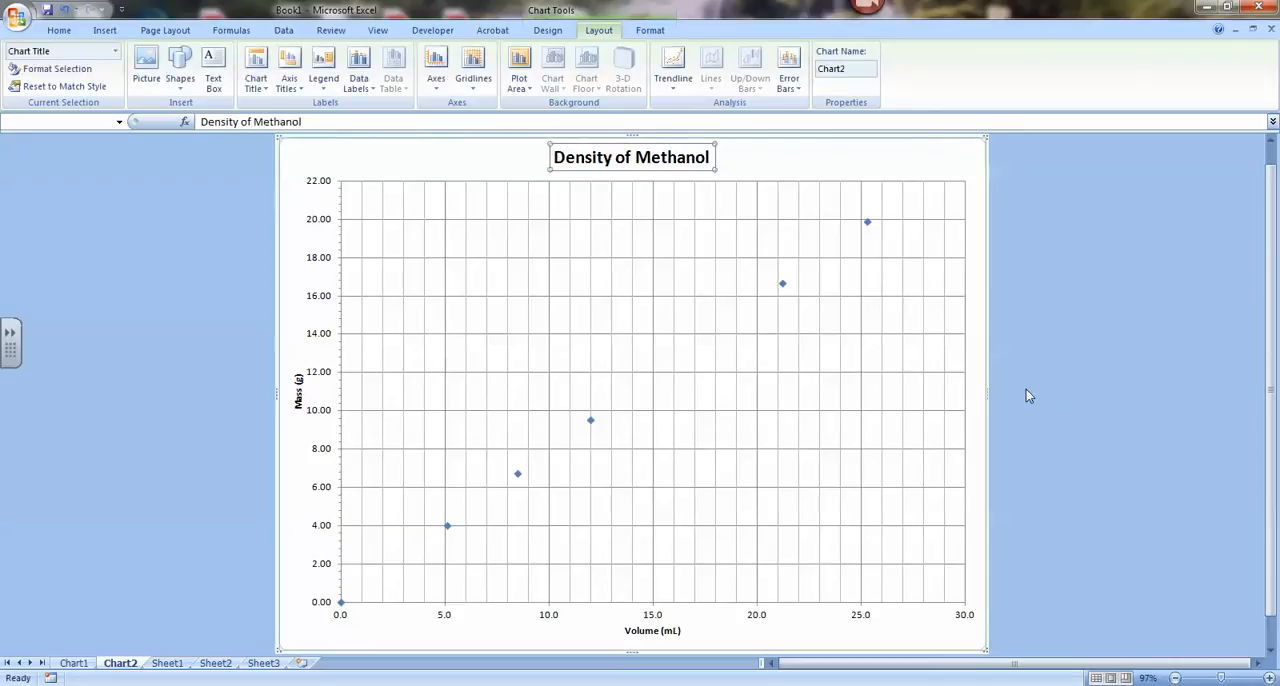
click(1046, 378)
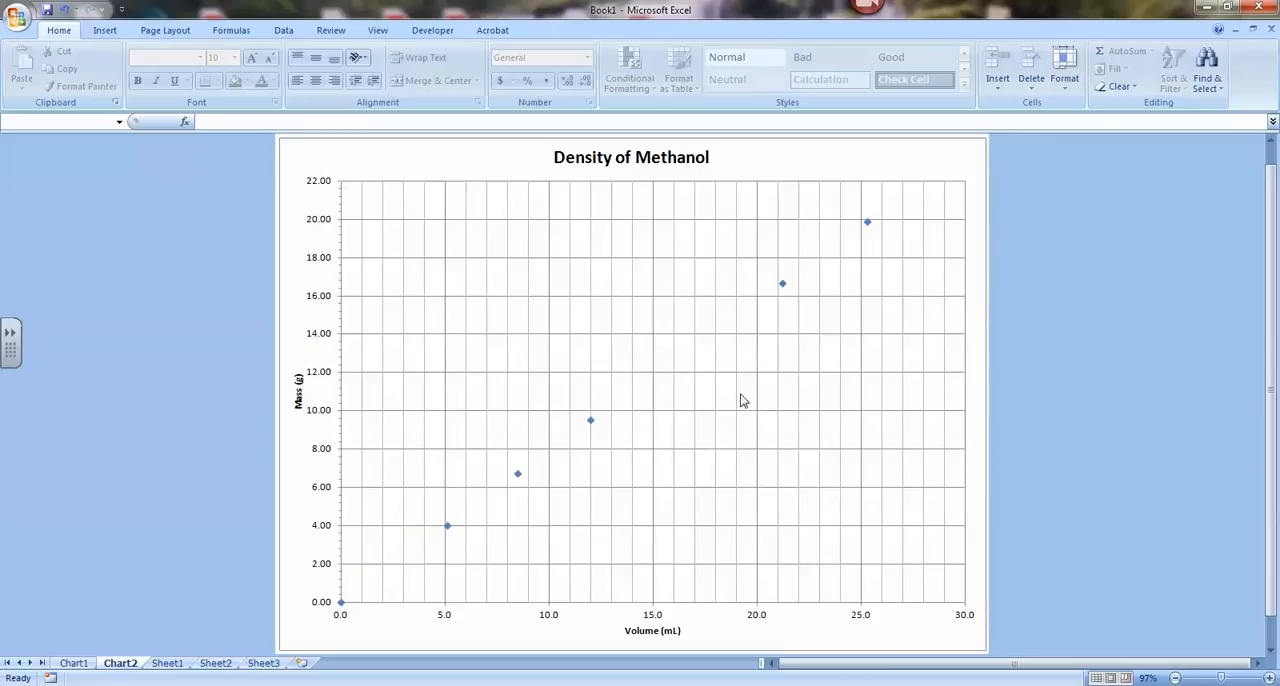
Step: Add a linear trendline to the plotted mass data series, keeping its formatting options open beside the chart
click(591, 423)
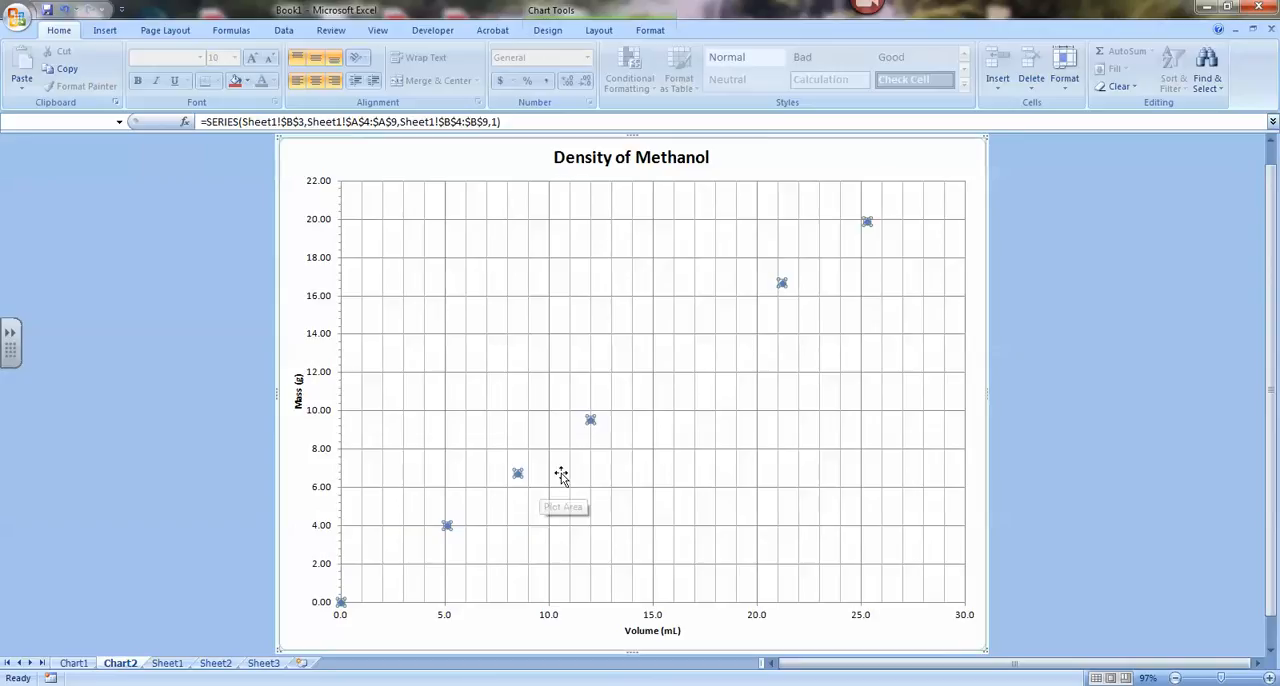
right_click(592, 425)
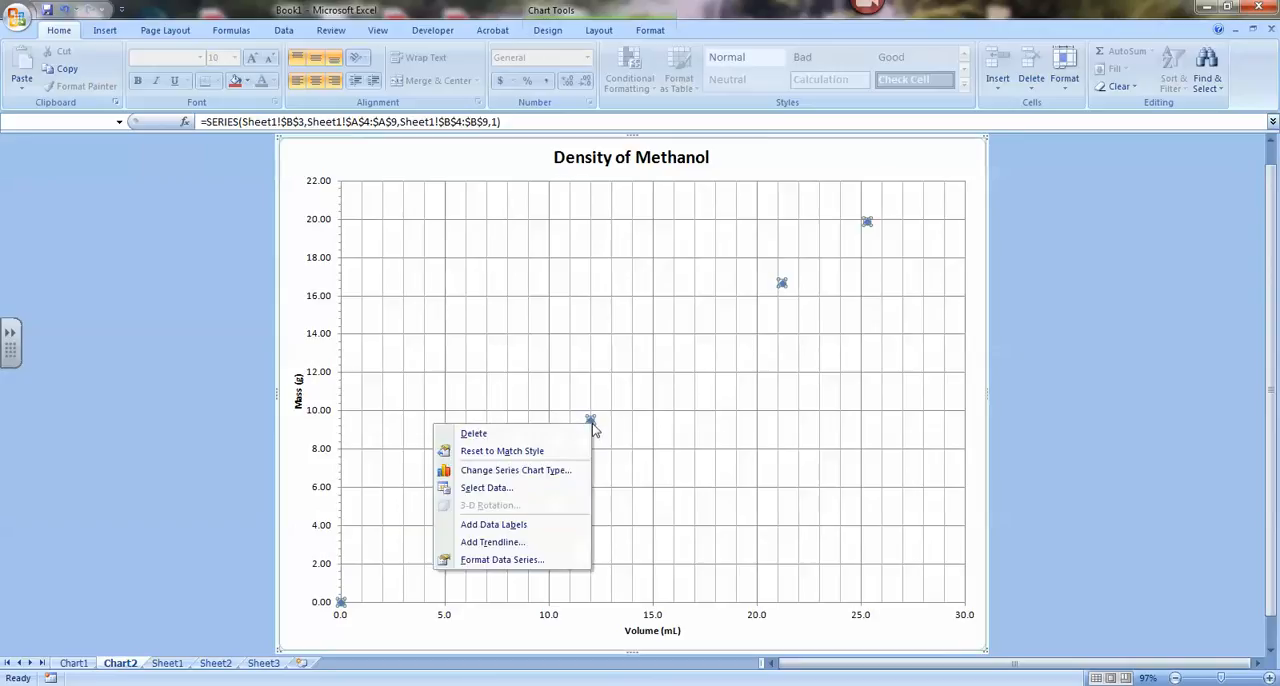
click(527, 545)
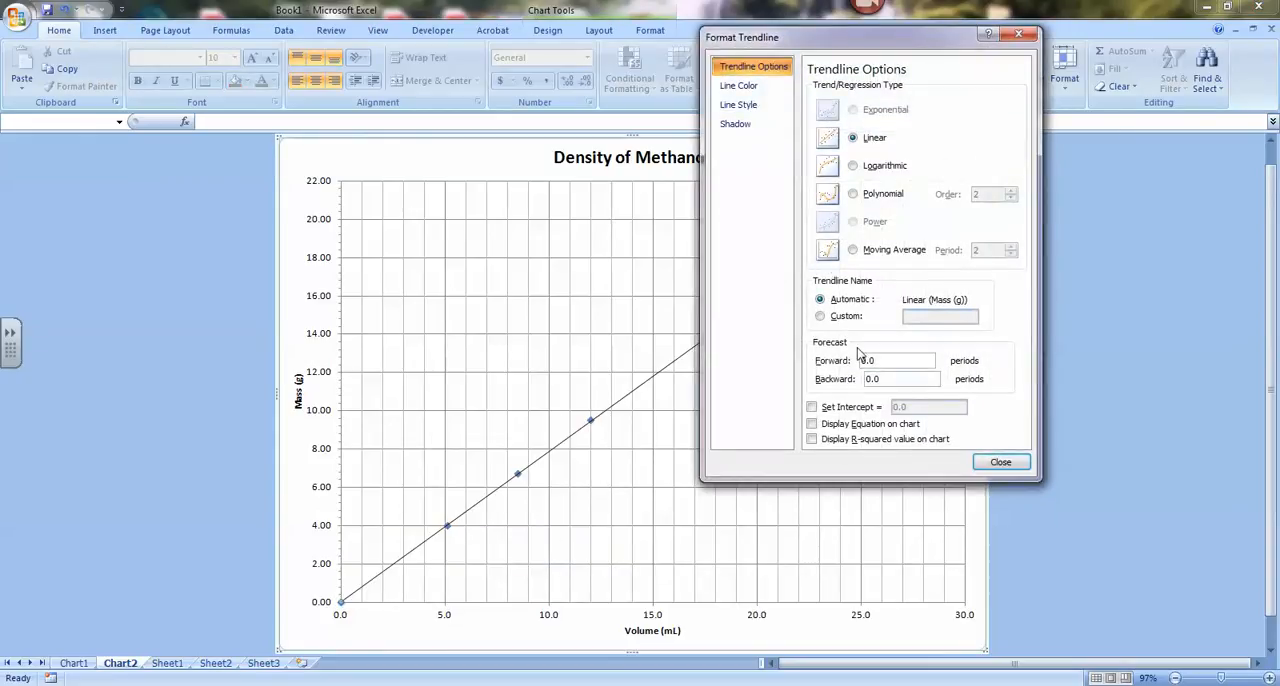
drag(863, 37, 1056, 138)
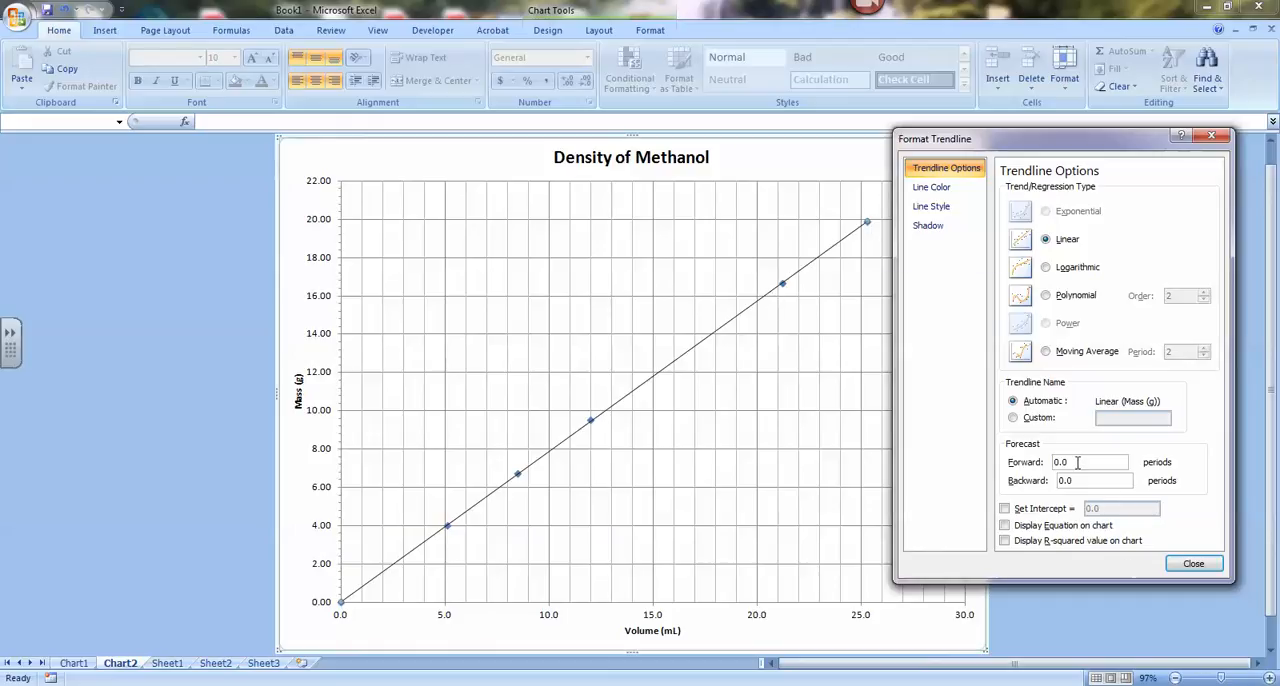
Step: Extend the trendline forecast 2 periods forward and 2 periods backward
drag(1077, 462, 1007, 470)
text(2)
drag(1050, 150, 248, 179)
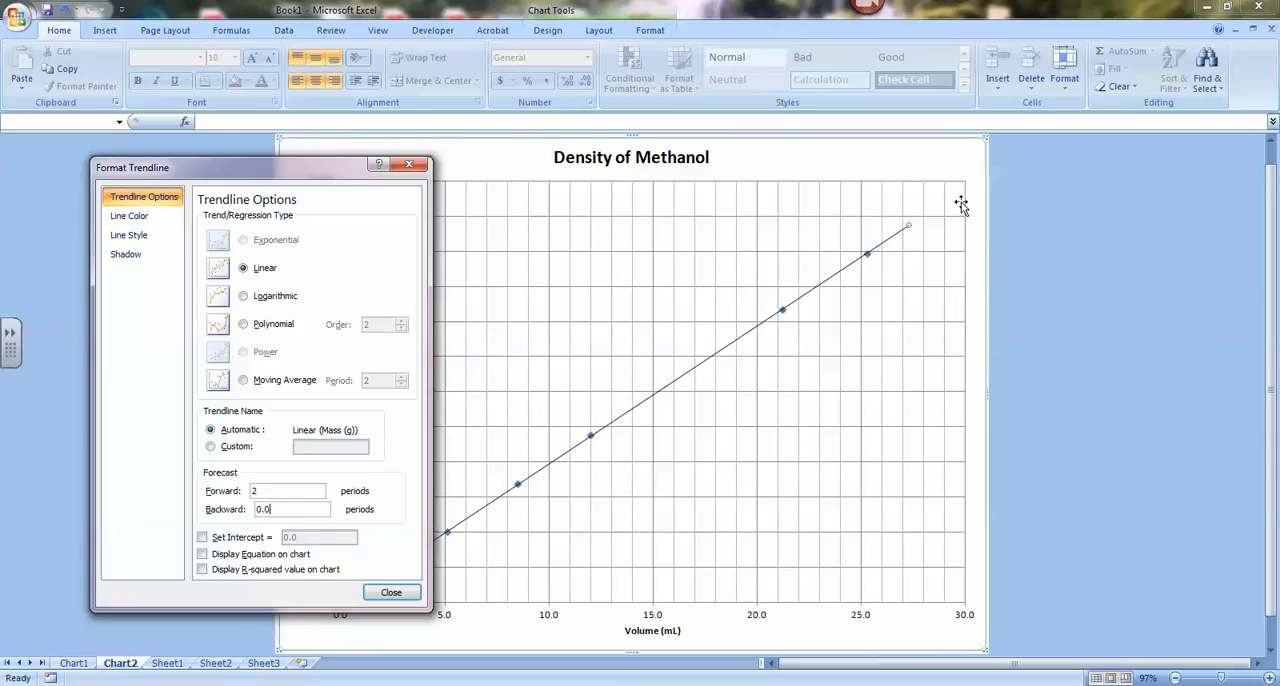
drag(328, 166, 1085, 167)
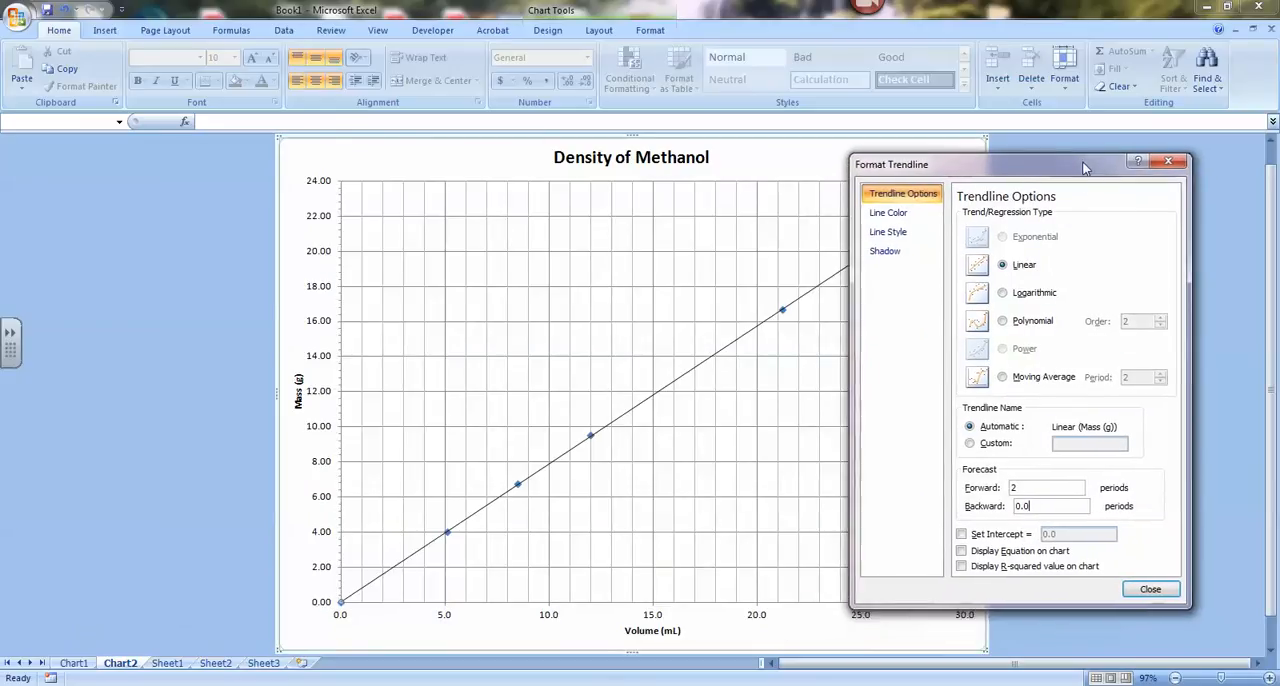
drag(1040, 506, 876, 498)
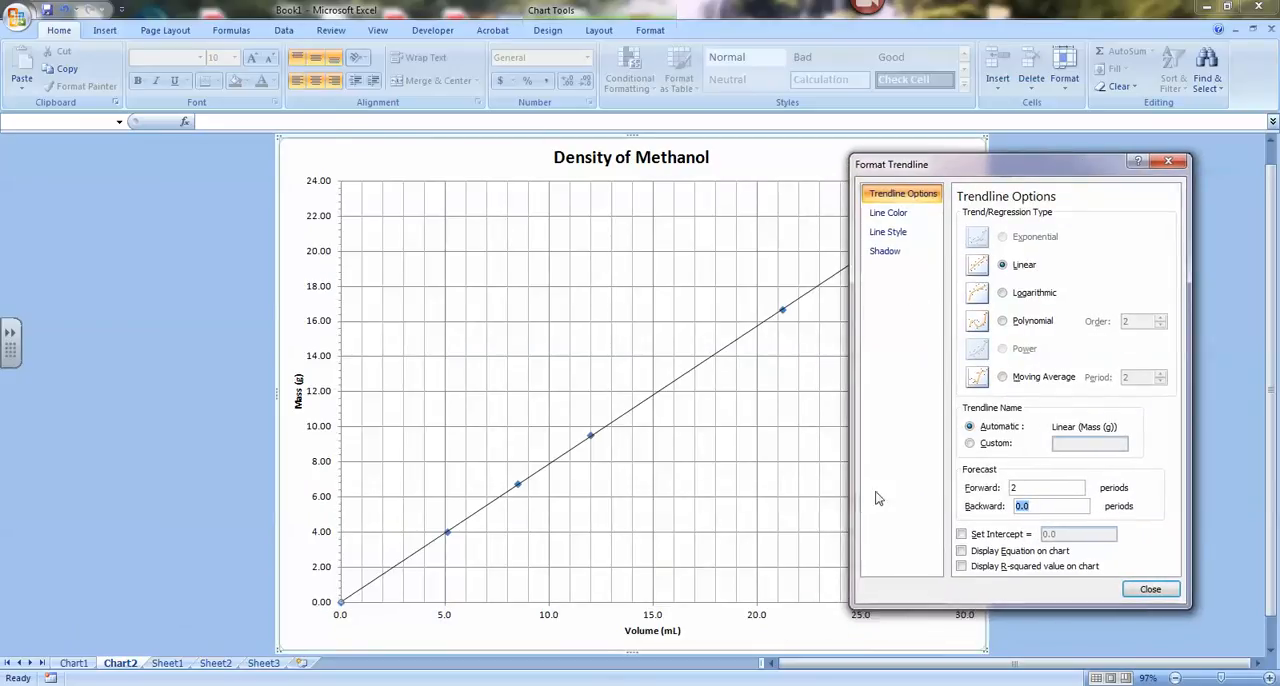
text(2)
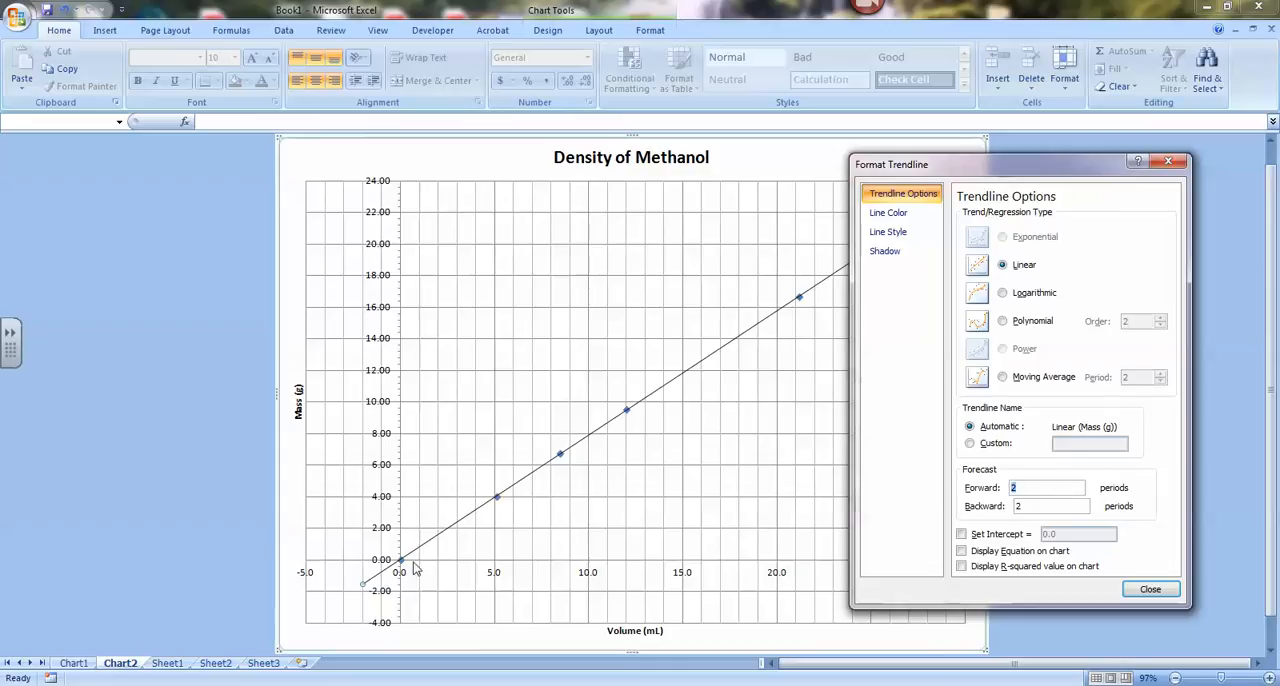
Step: Reset the trendline's forward and backward forecast to 0 periods
key(BackSpace)
text(0)
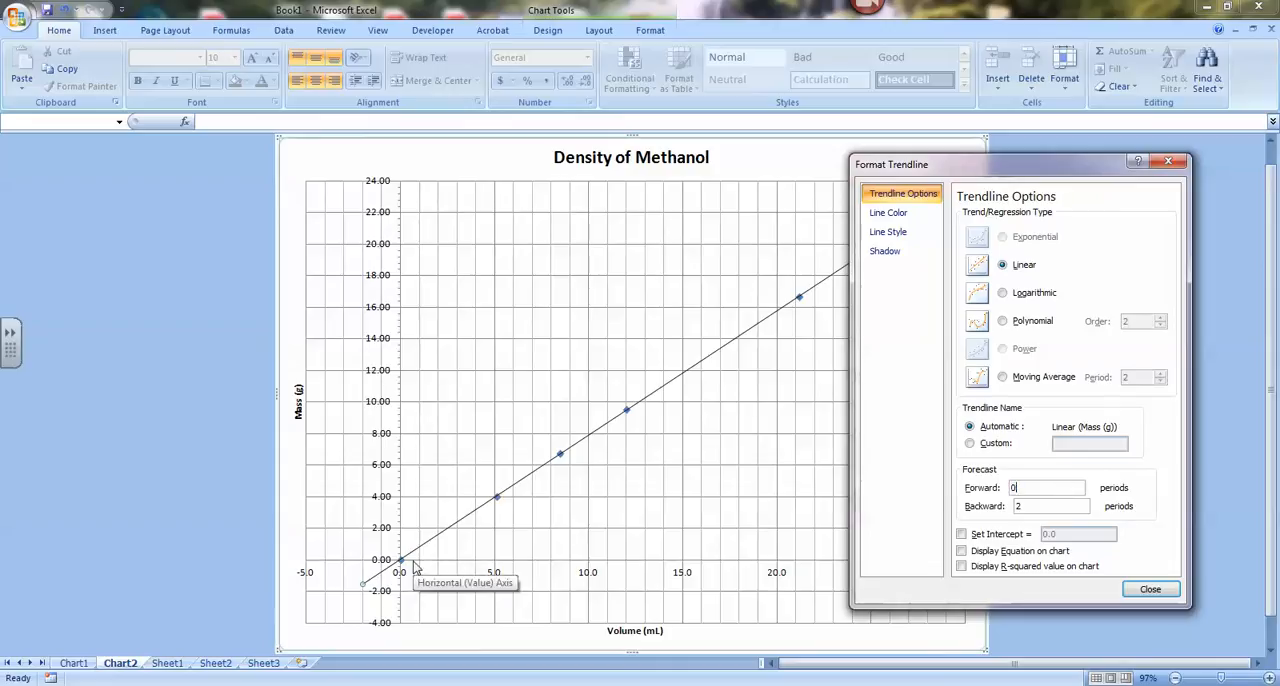
key(Tab)
text(0)
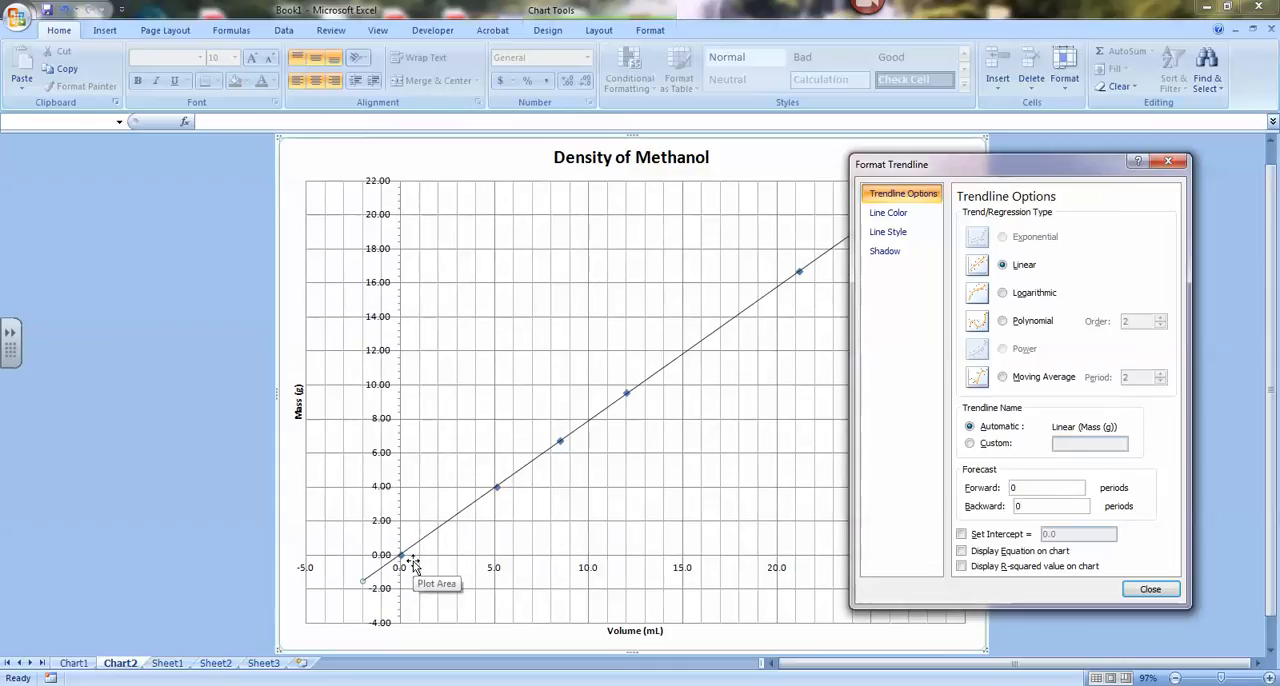
click(1053, 491)
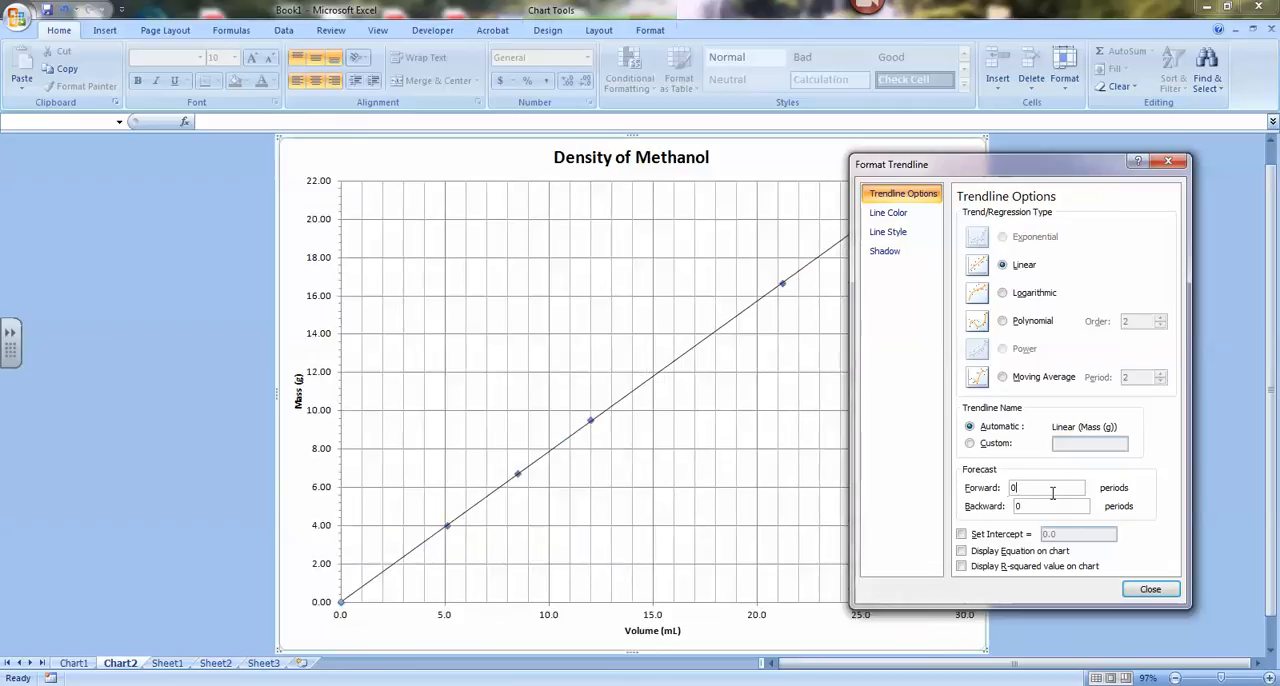
Step: Set the trendline's intercept to 0.0 and display its equation on the chart, leaving the R-squared value off
drag(1009, 165, 993, 137)
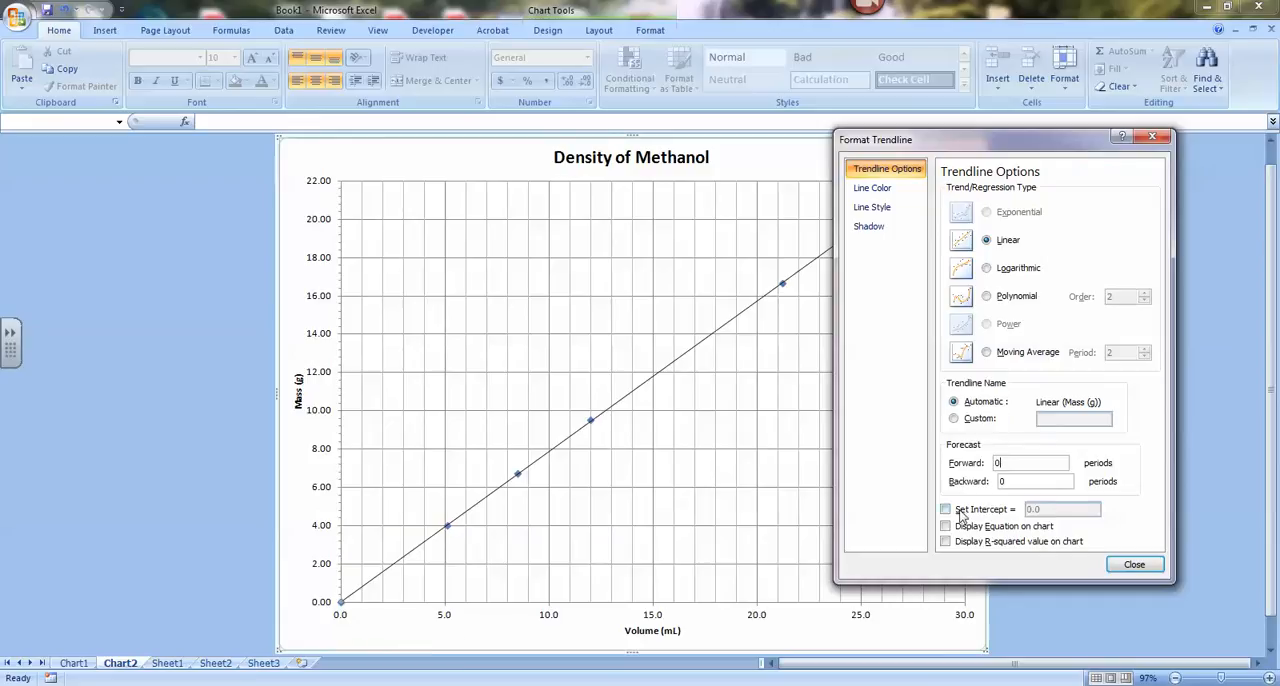
click(946, 510)
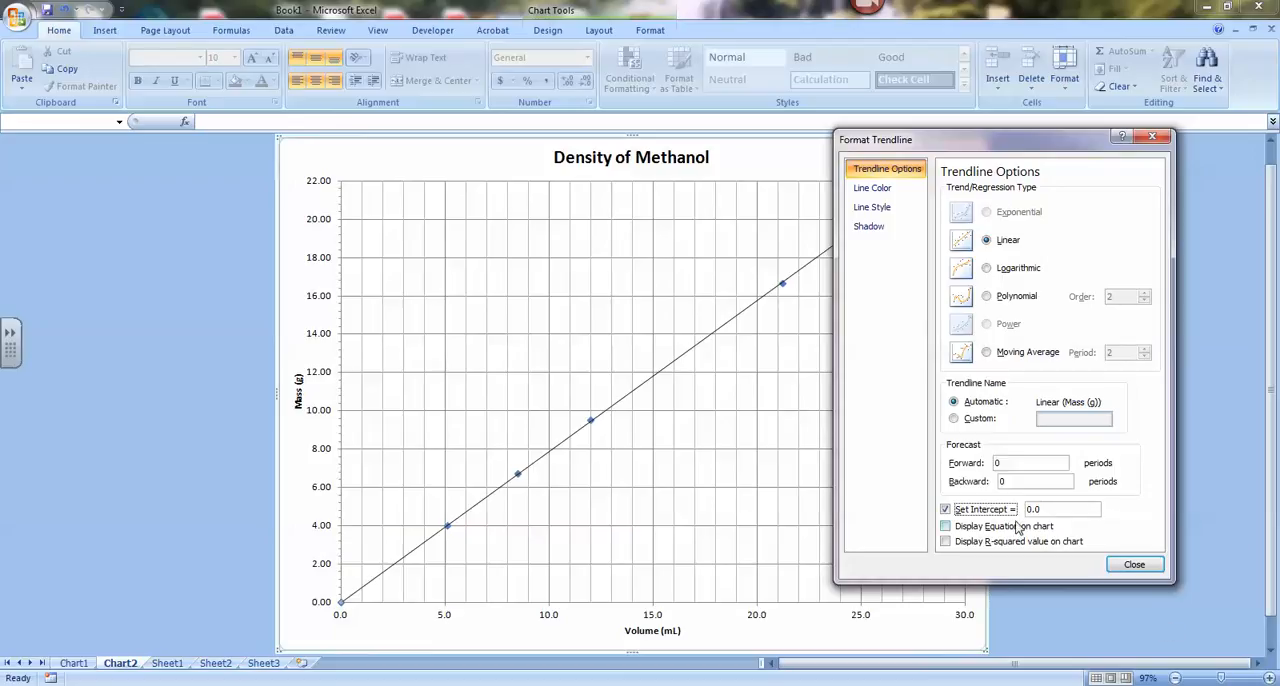
click(946, 528)
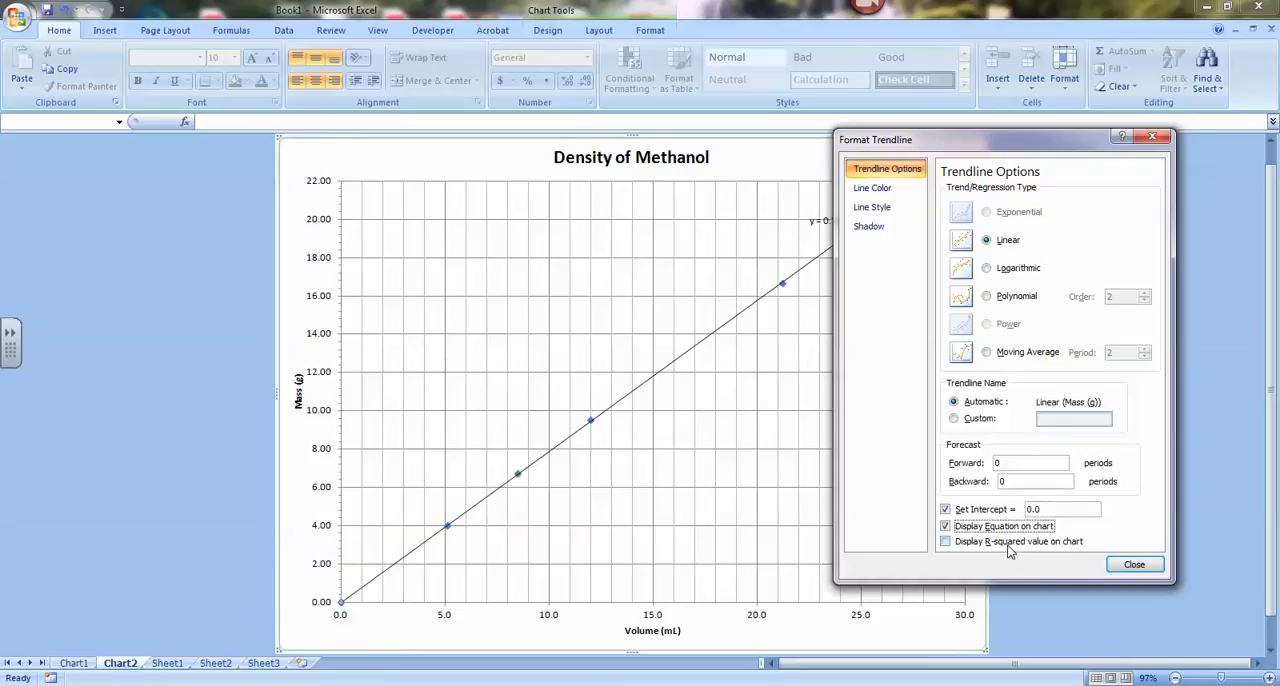
drag(1000, 136, 1121, 147)
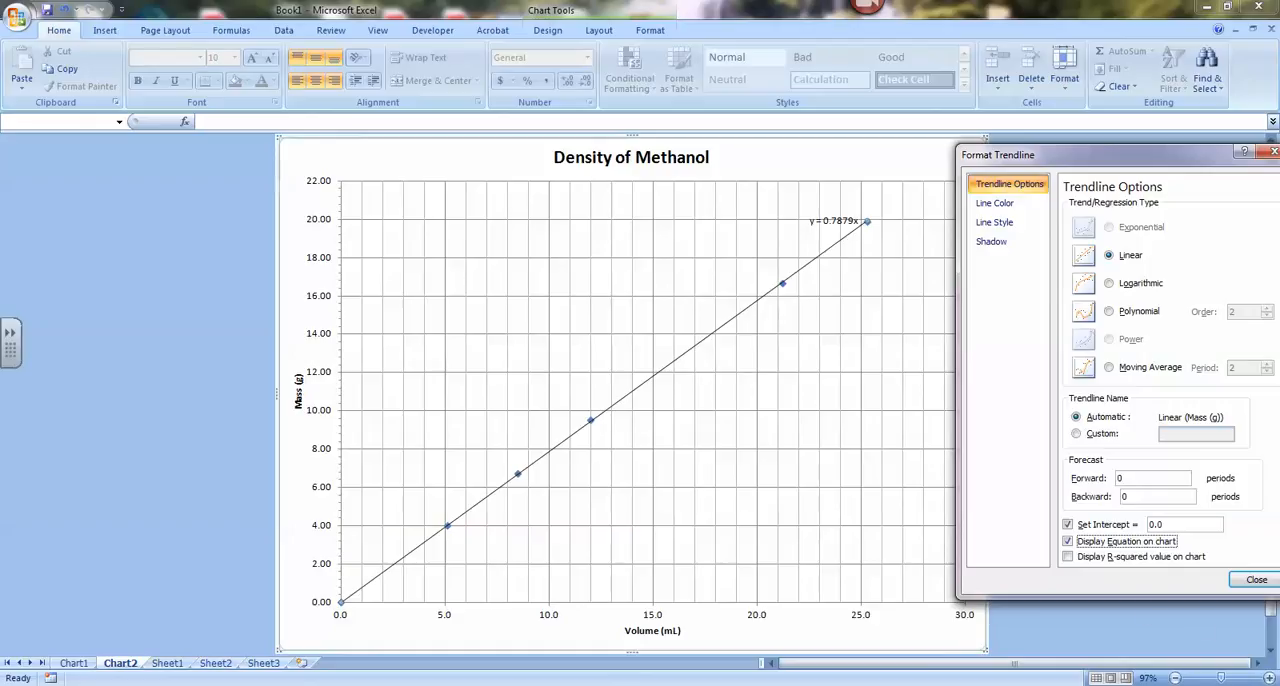
click(1113, 560)
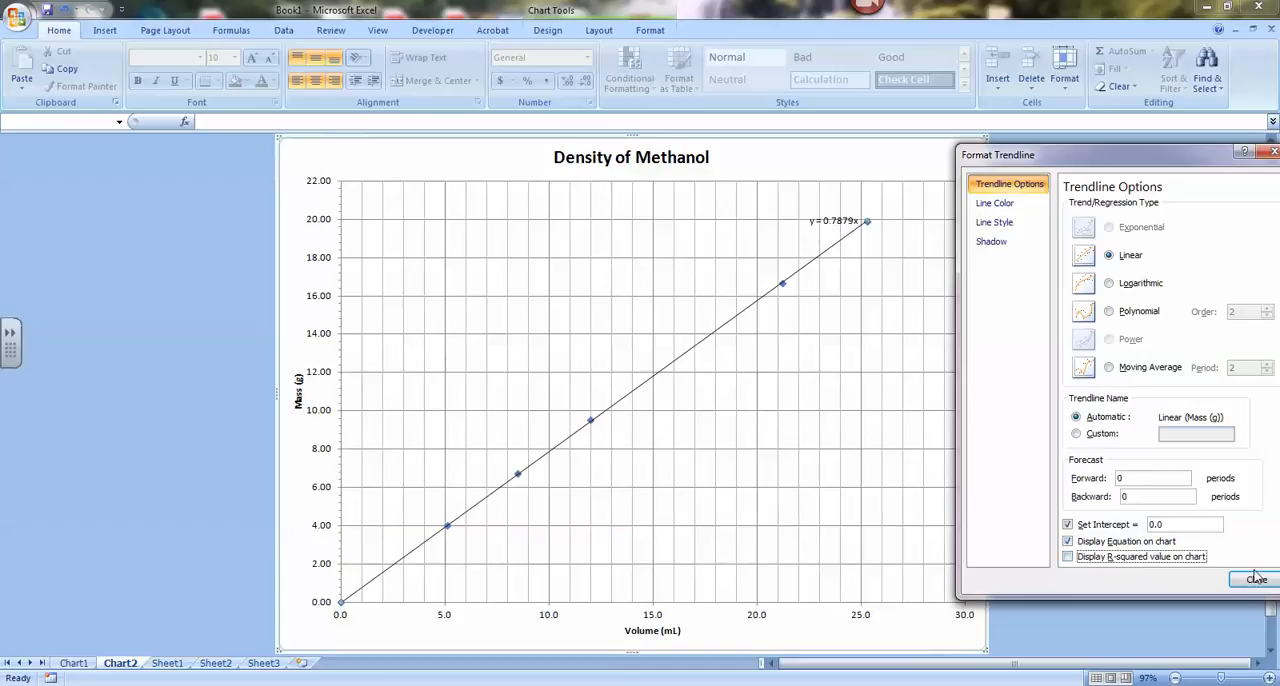
Step: Close the trendline formatting options and move the equation label into the open area below the middle of the trendline
click(1256, 581)
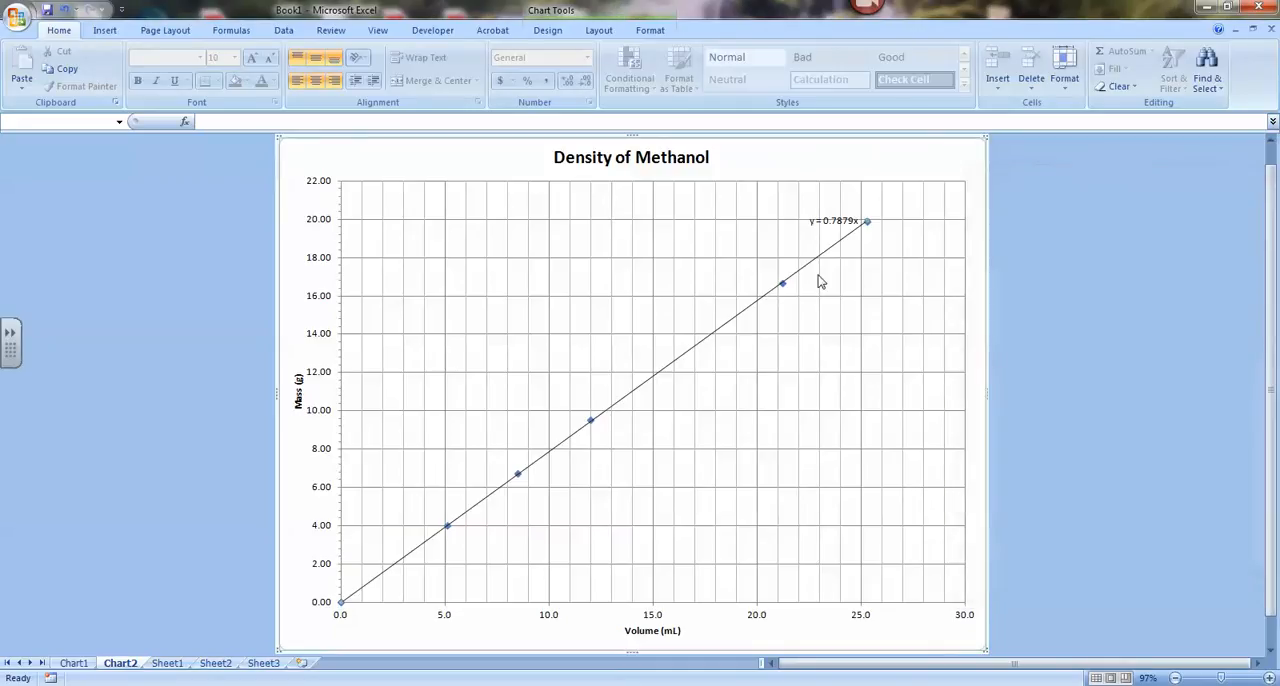
click(831, 222)
drag(831, 224, 708, 400)
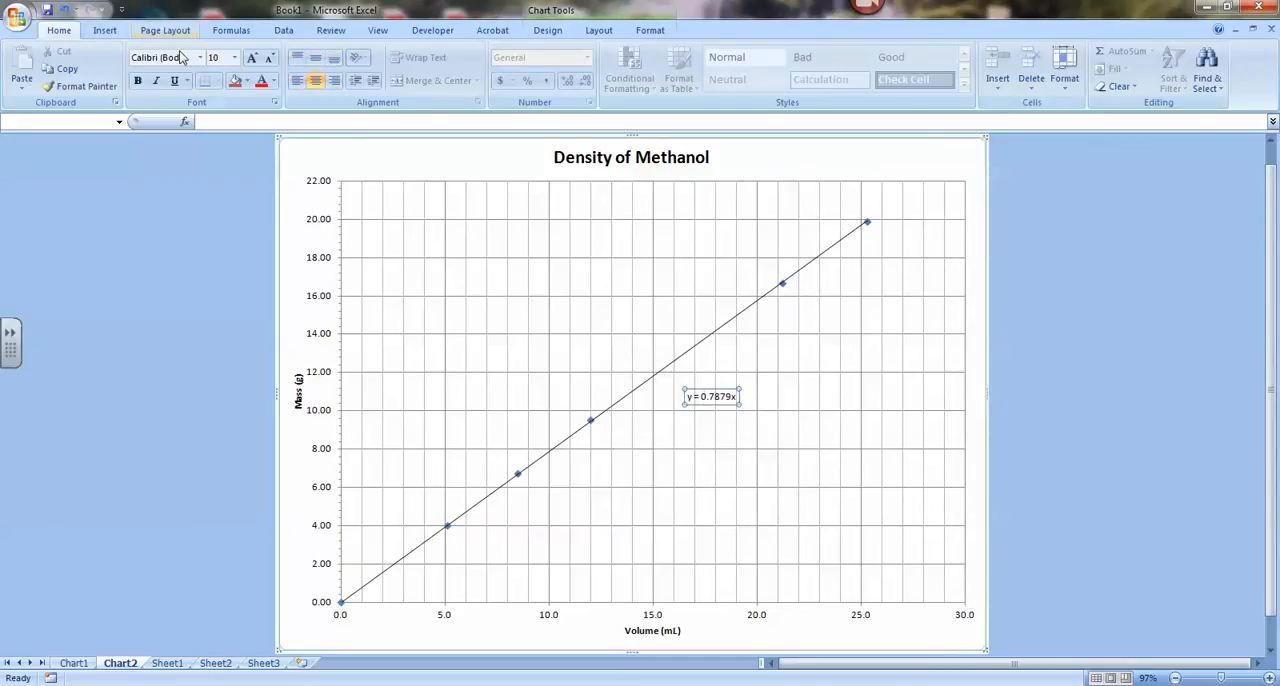
Step: Enlarge the trendline equation text to 24 pt and shift the label clear of the line
click(254, 59)
click(254, 59)
click(254, 59)
click(254, 59)
click(254, 59)
click(254, 59)
click(254, 59)
click(254, 59)
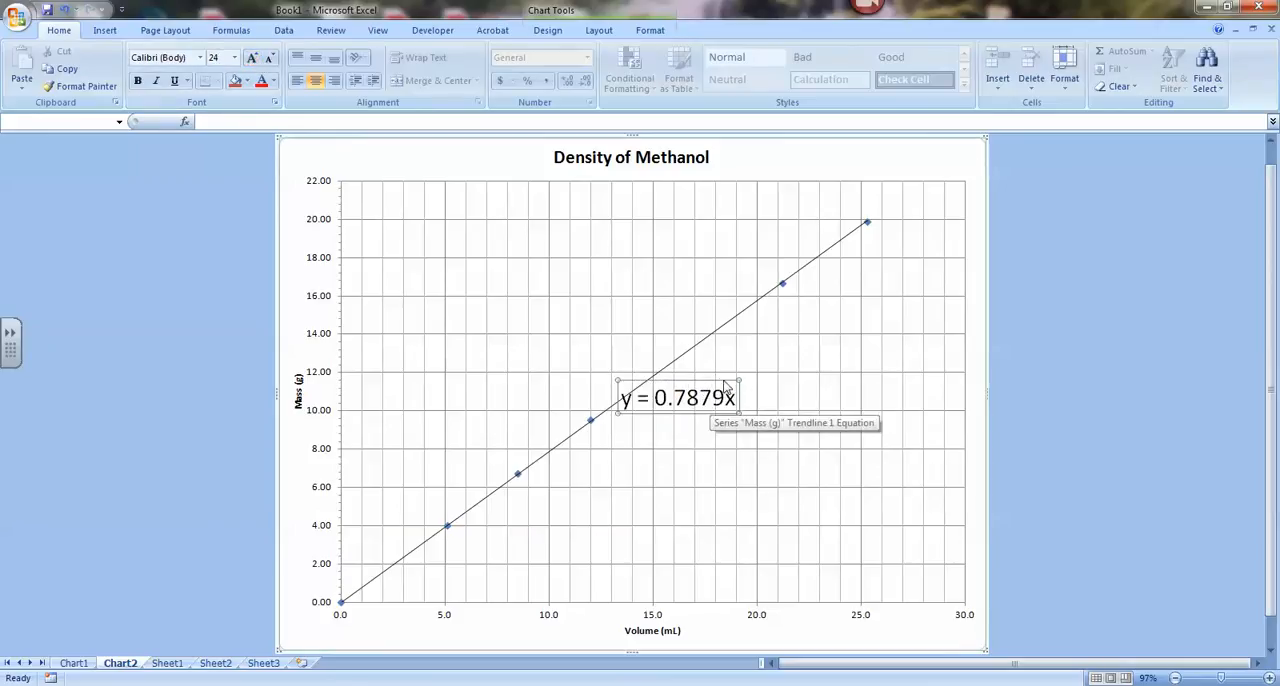
drag(727, 388, 791, 378)
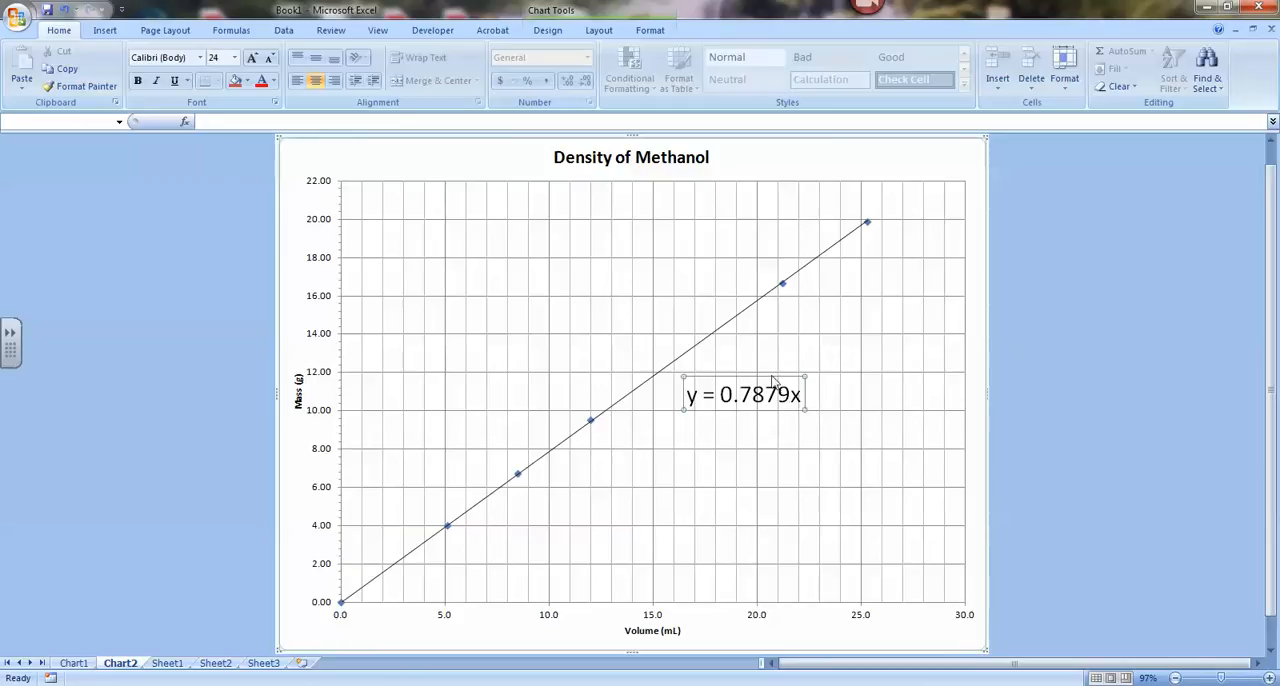
Step: Replace y with m and x with V in the trendline equation label
click(698, 396)
key(BackSpace)
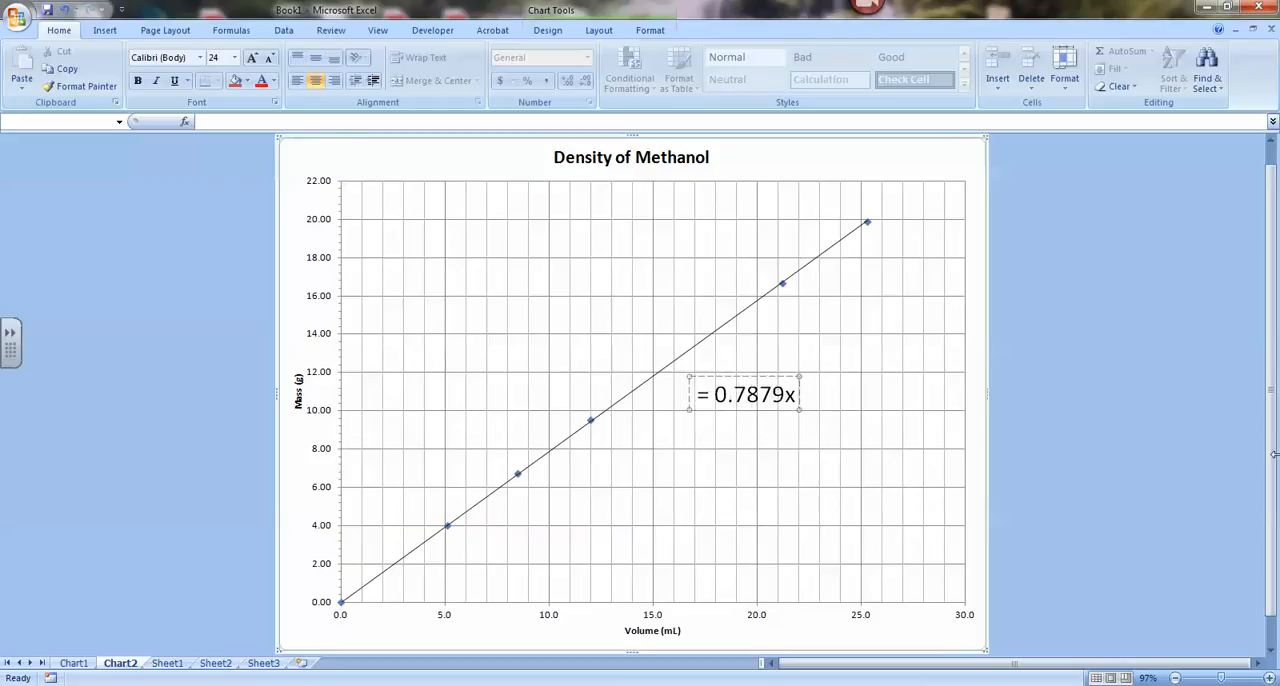
text(m)
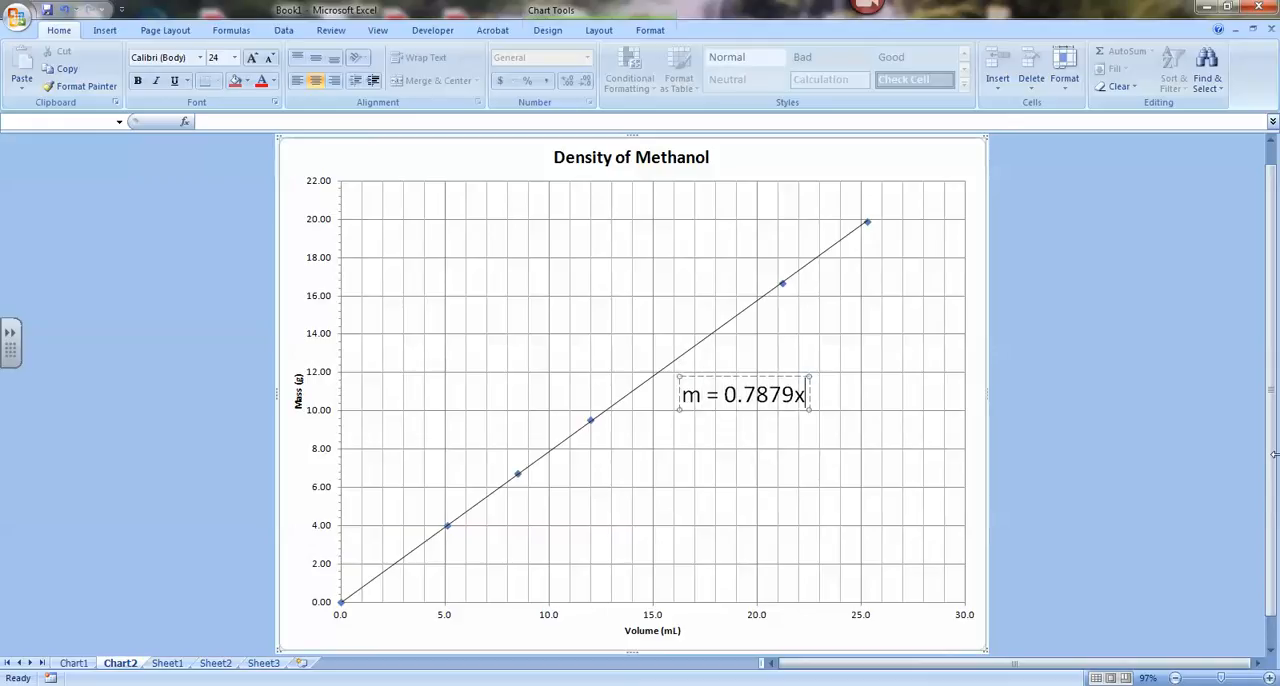
key(BackSpace)
text(V)
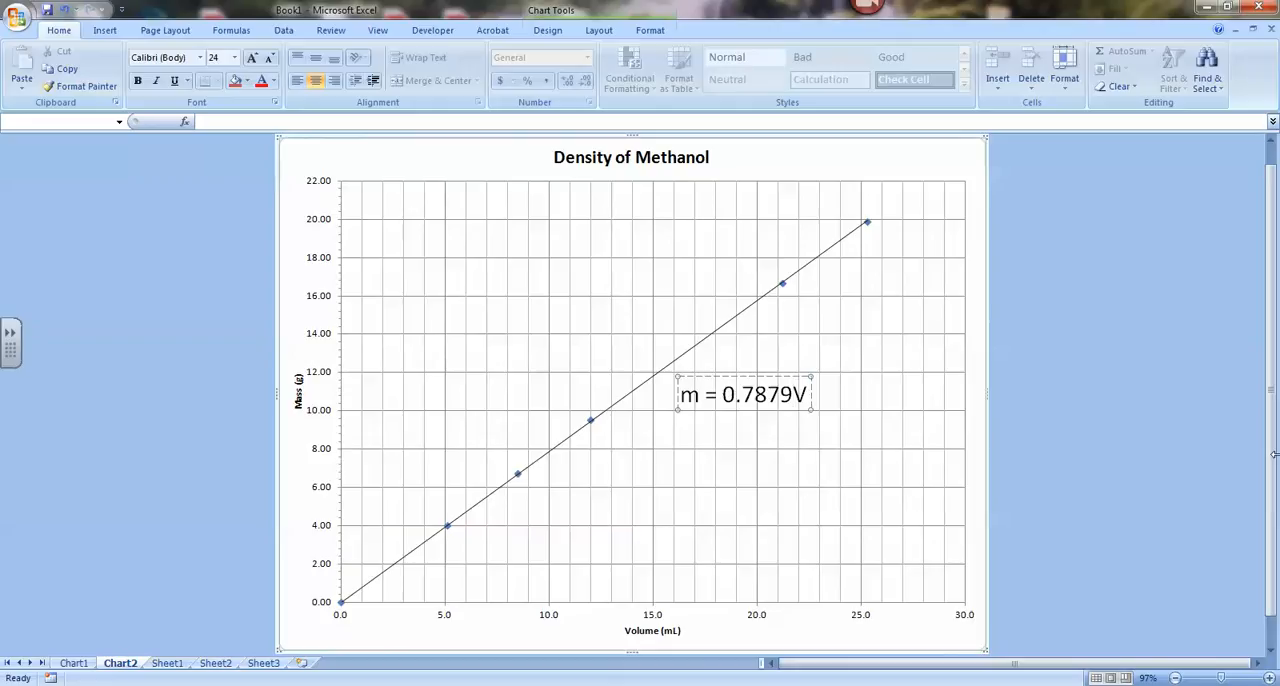
Step: Round the slope in the equation label to 0.79 with a space before V, so it reads m = 0.79 V
key(BackSpace)
key(BackSpace)
key(BackSpace)
text(9)
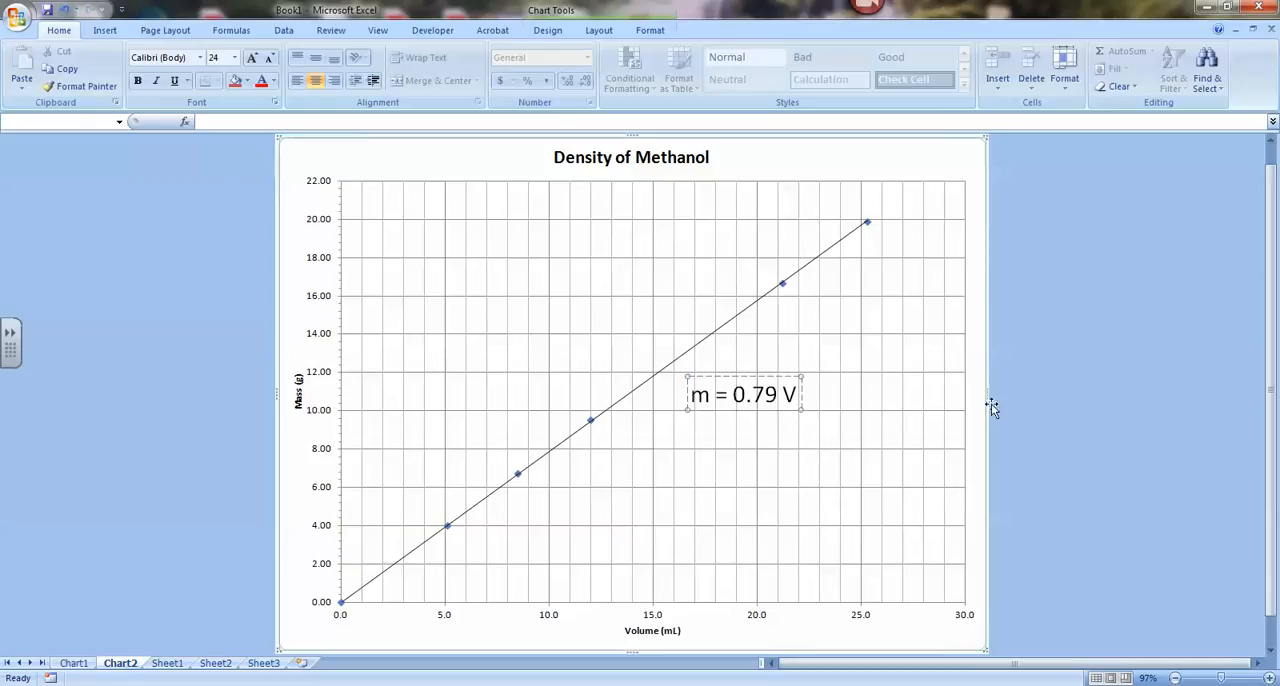
click(1042, 479)
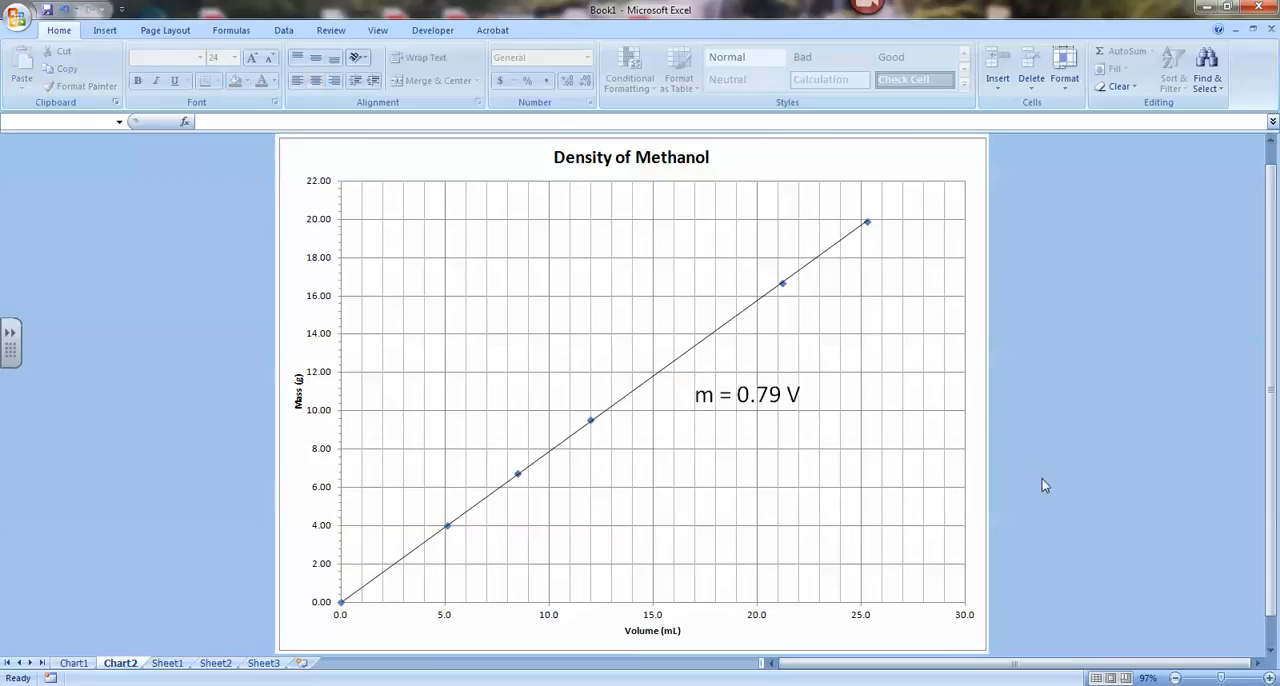
Step: Reposition the equation label closer beneath the trendline, with its left edge at about the 15 mL gridline
drag(737, 401, 701, 408)
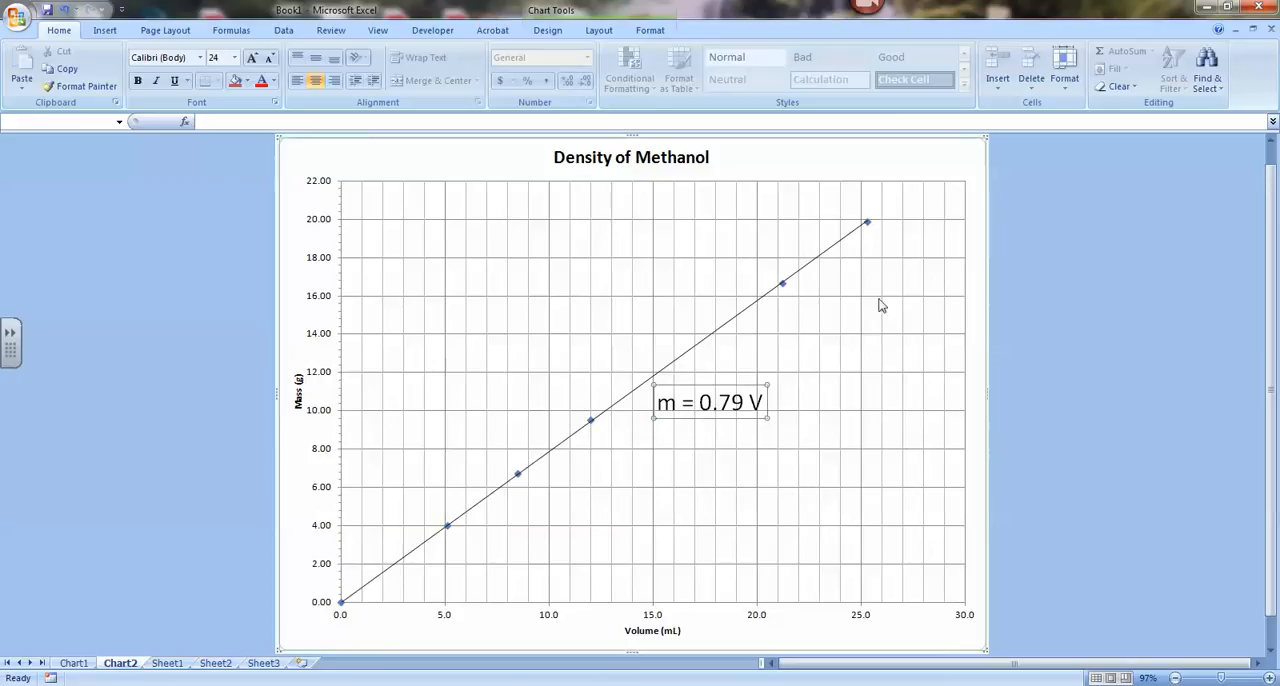
click(737, 402)
drag(727, 402, 720, 402)
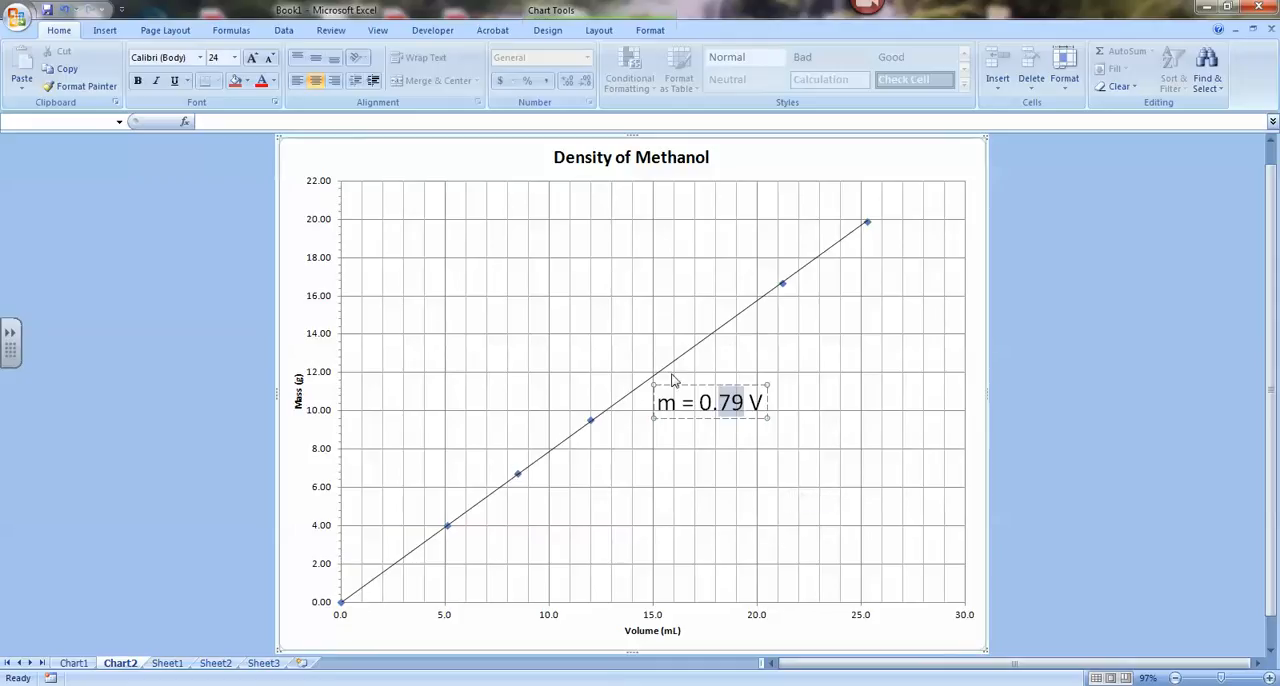
click(828, 500)
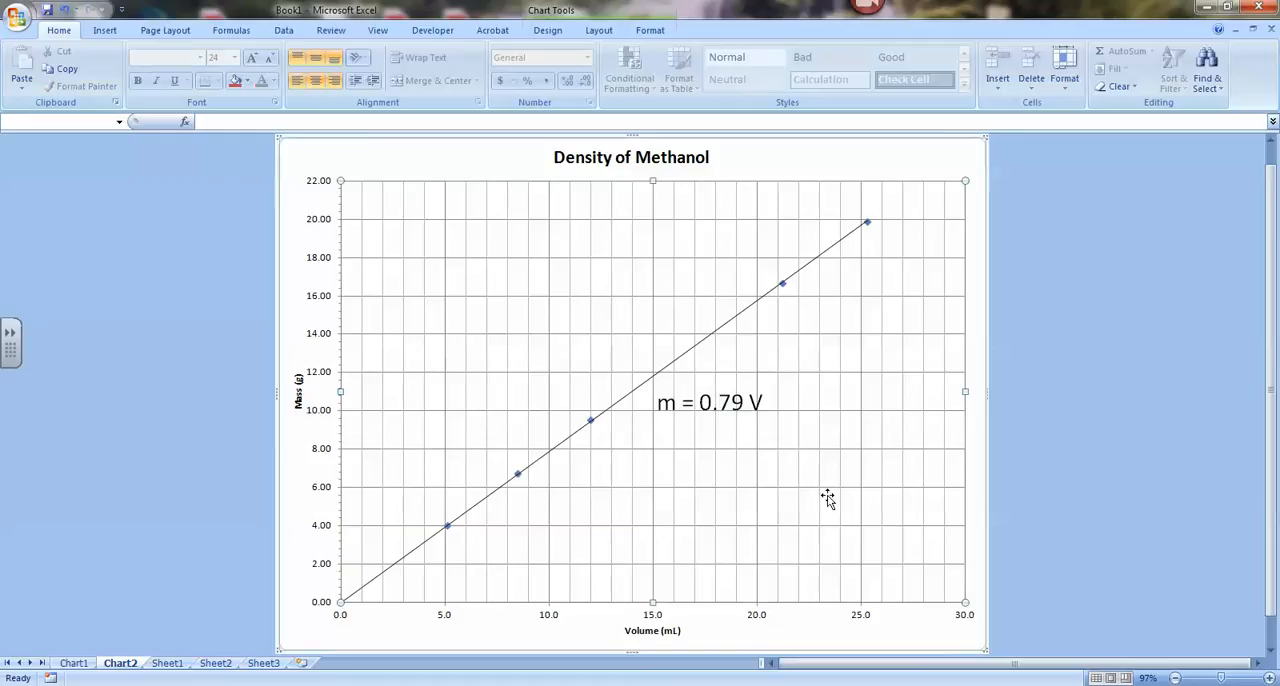
click(1020, 434)
click(738, 410)
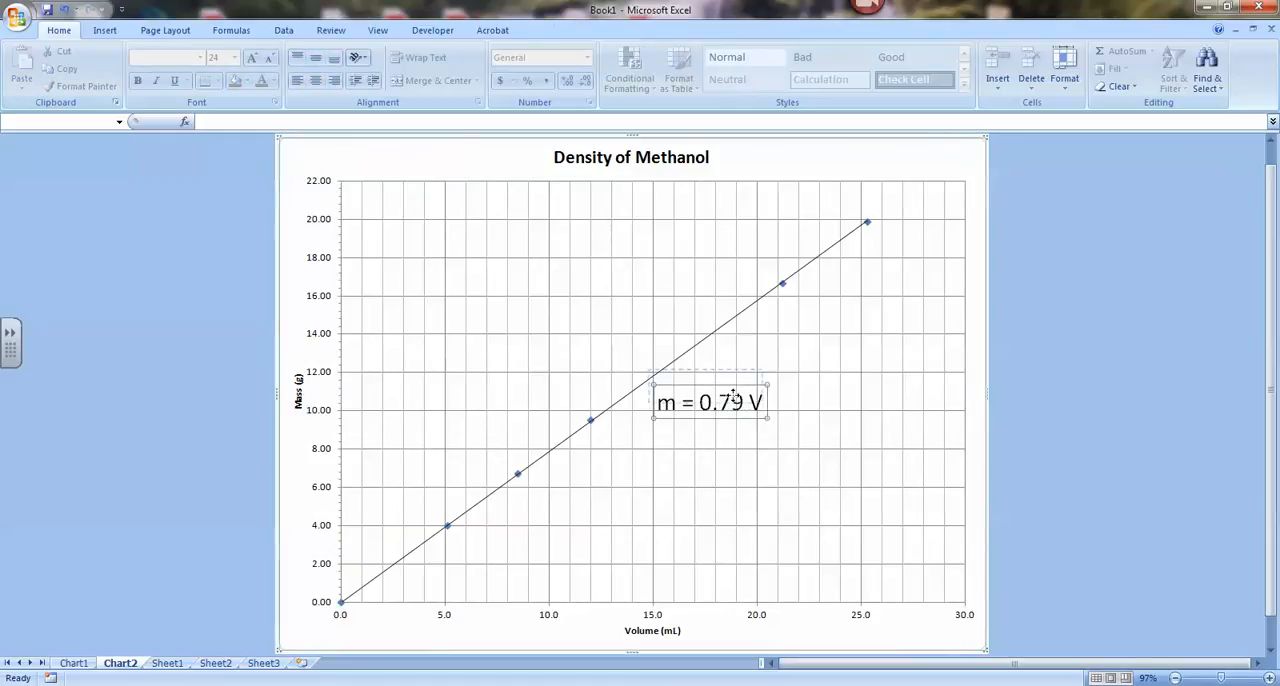
drag(733, 397, 731, 383)
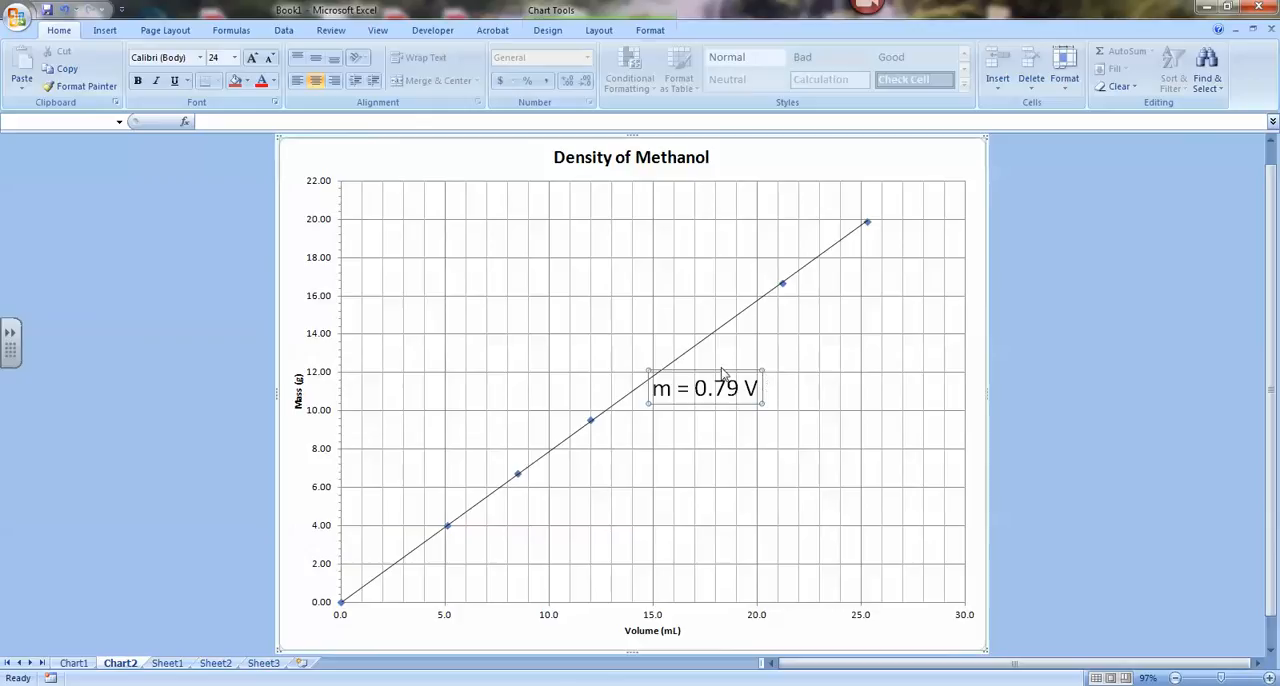
drag(742, 390, 692, 391)
click(1099, 407)
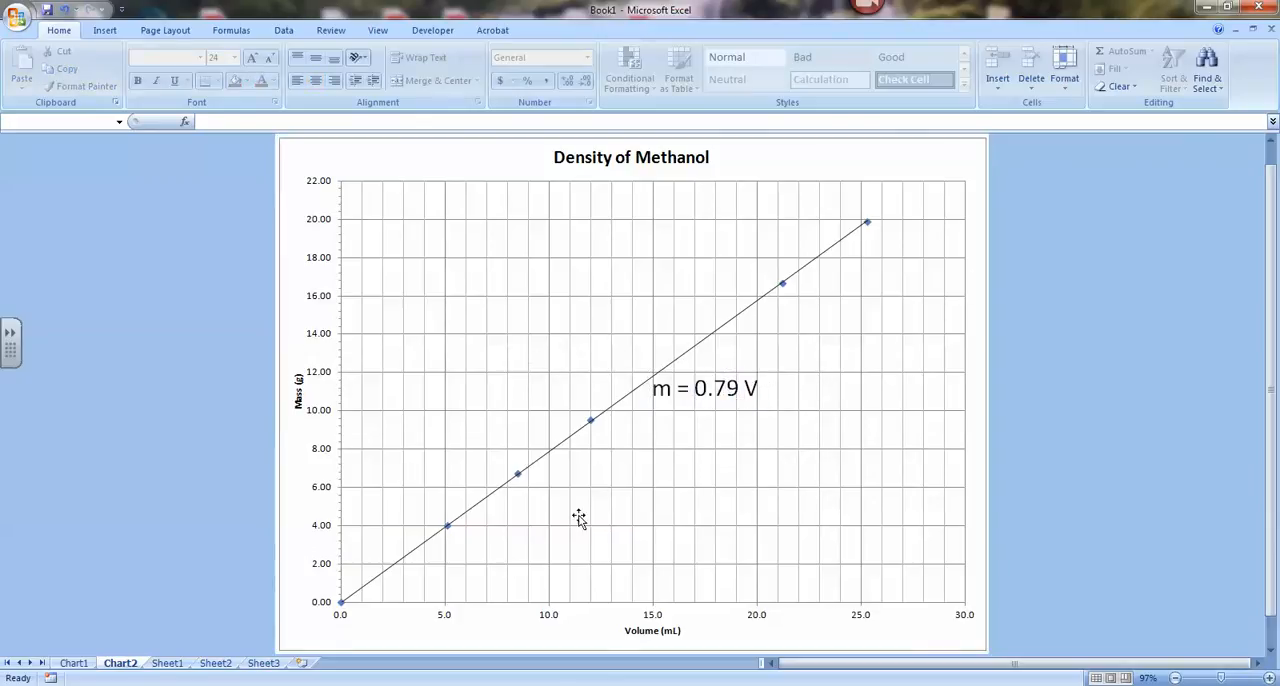
drag(720, 405, 723, 415)
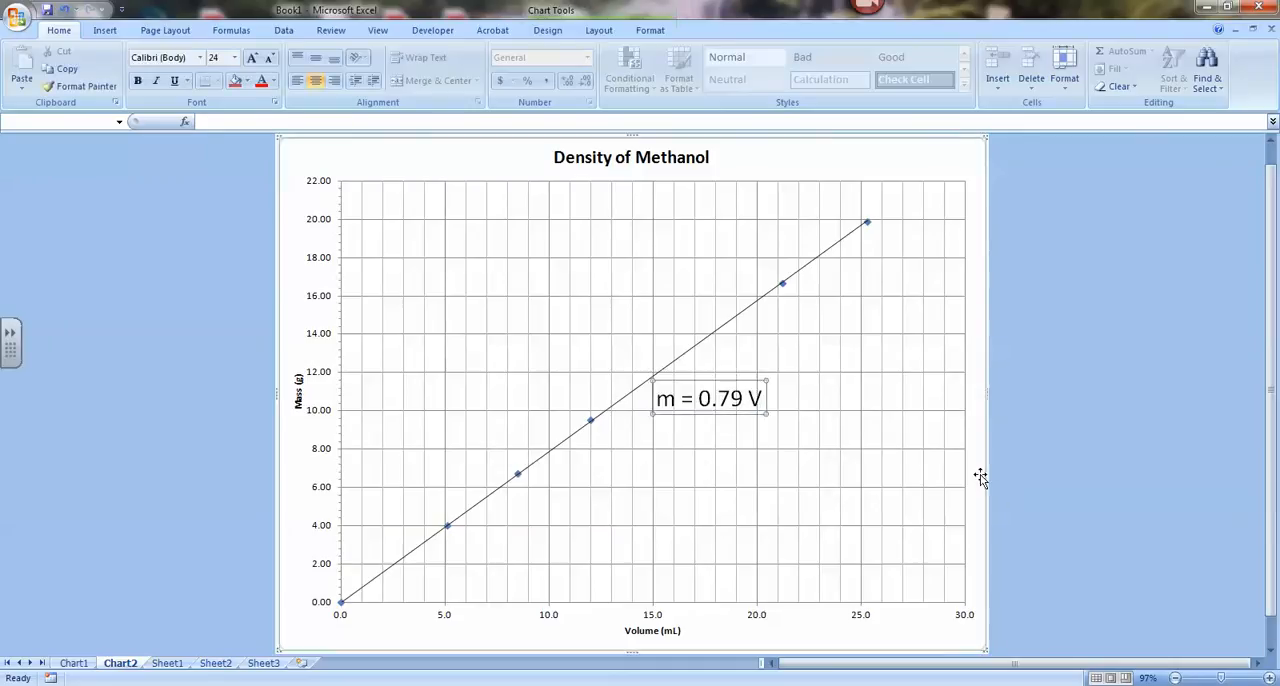